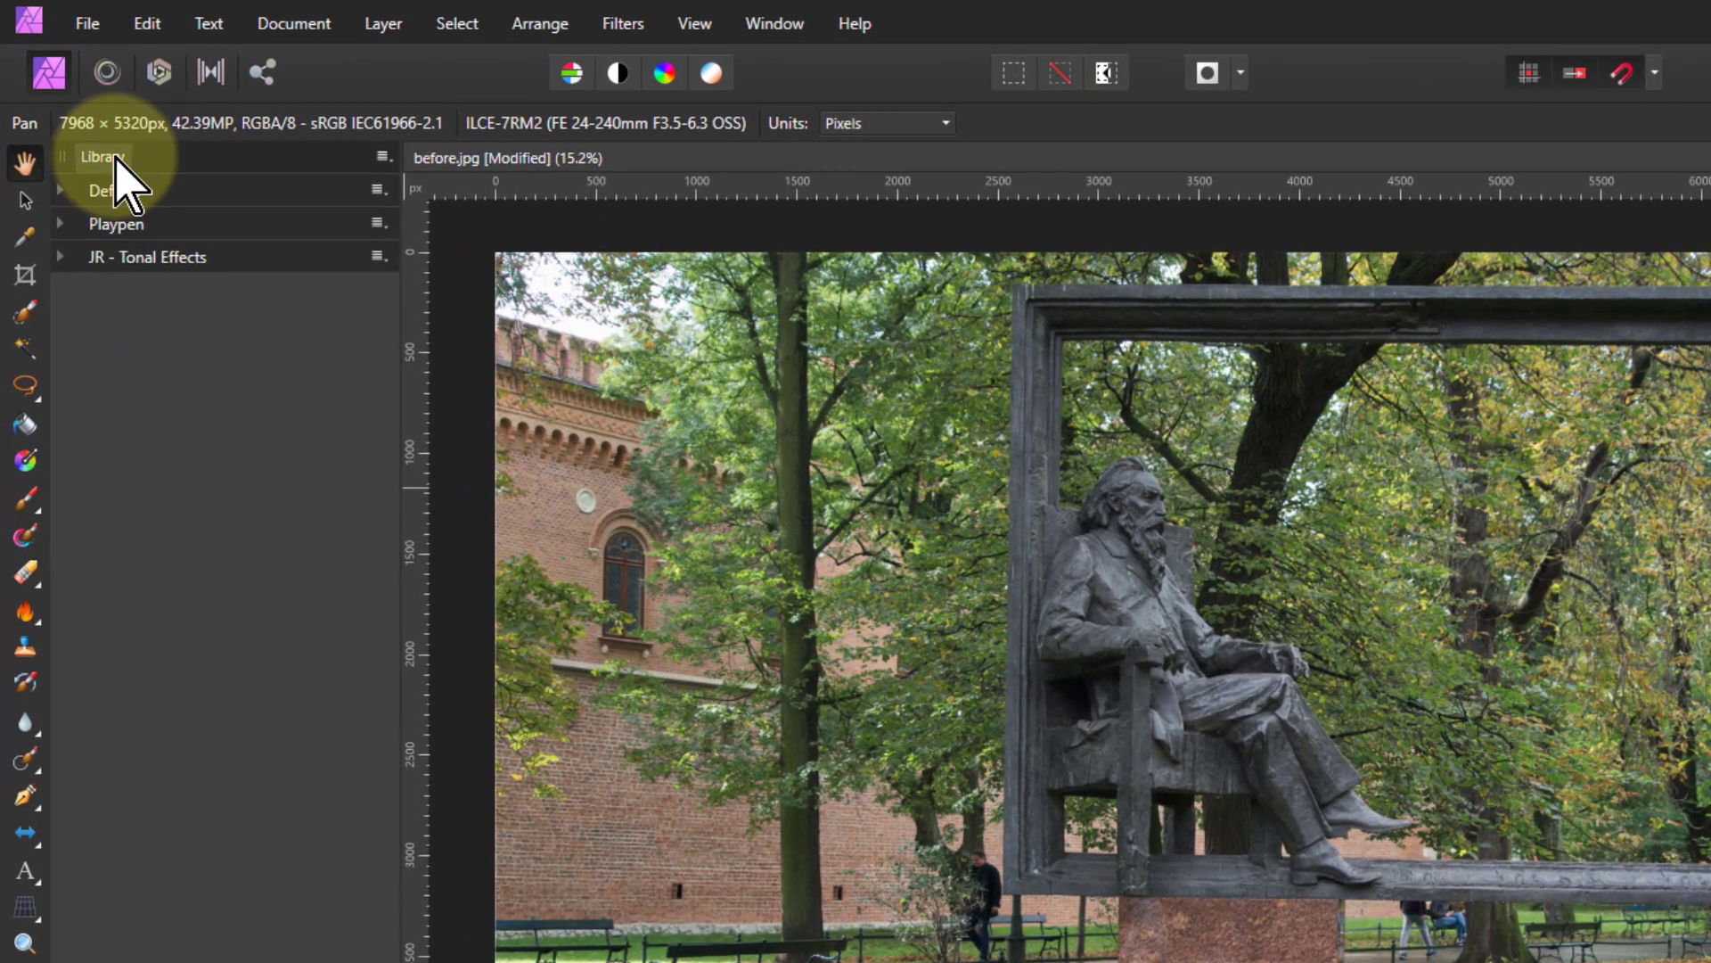
Show the Library panel from the View > Studio menu
click(695, 26)
click(597, 462)
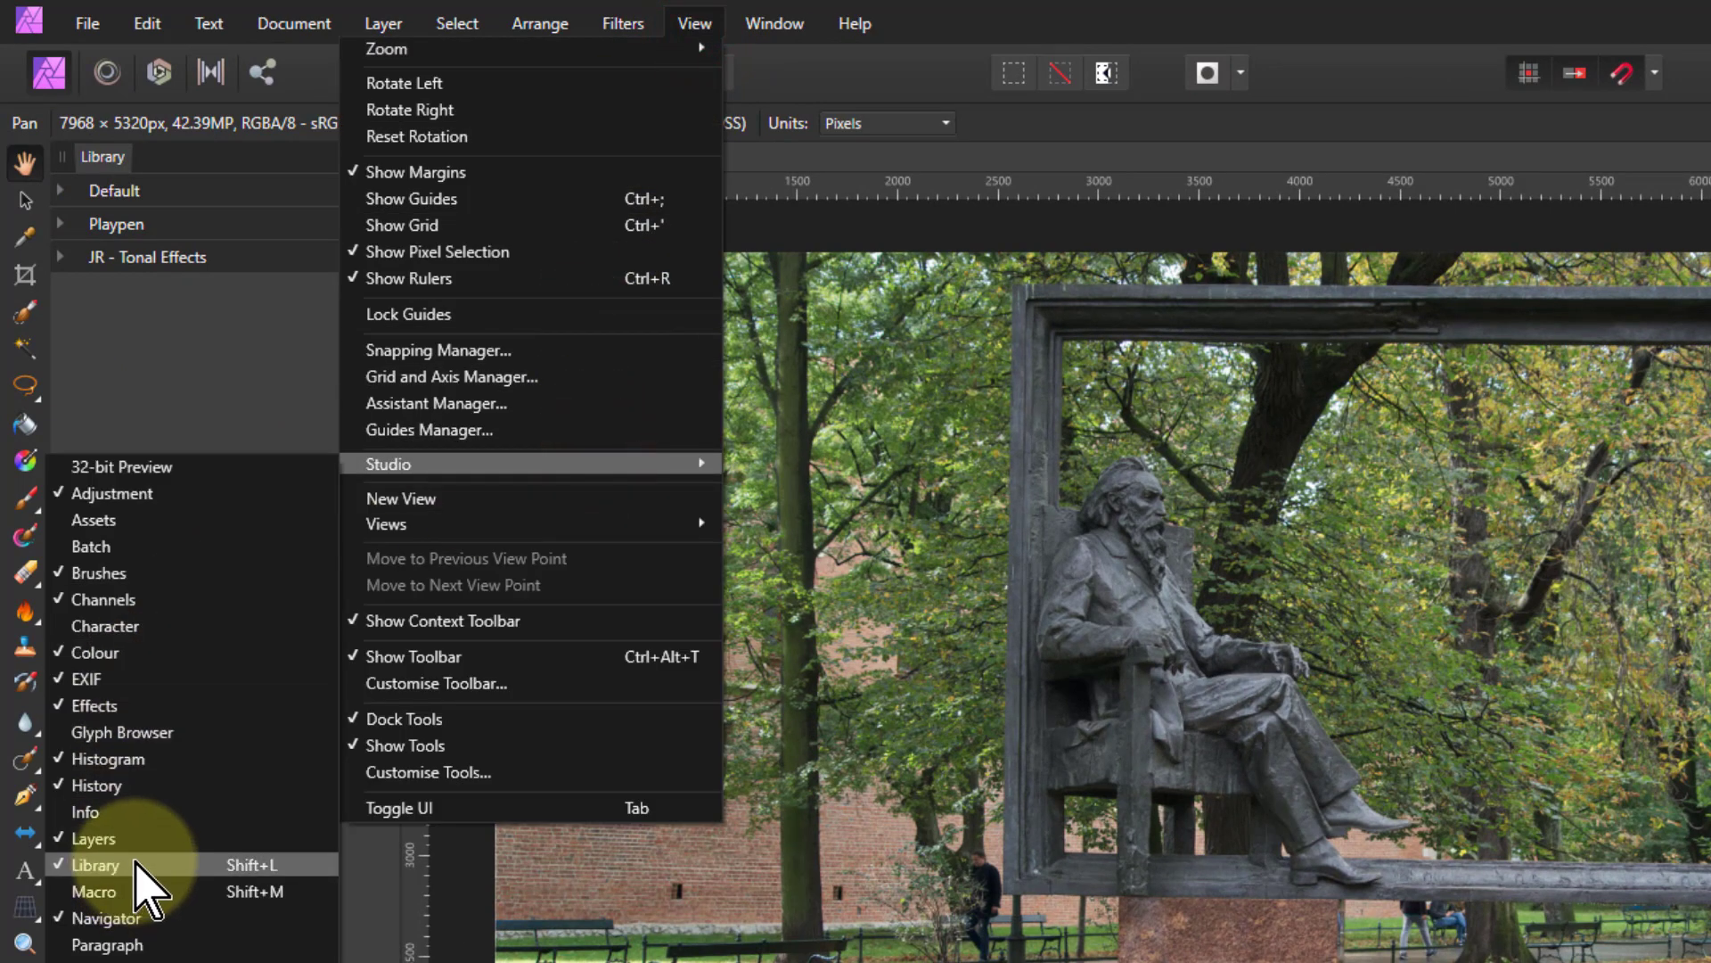
click(125, 169)
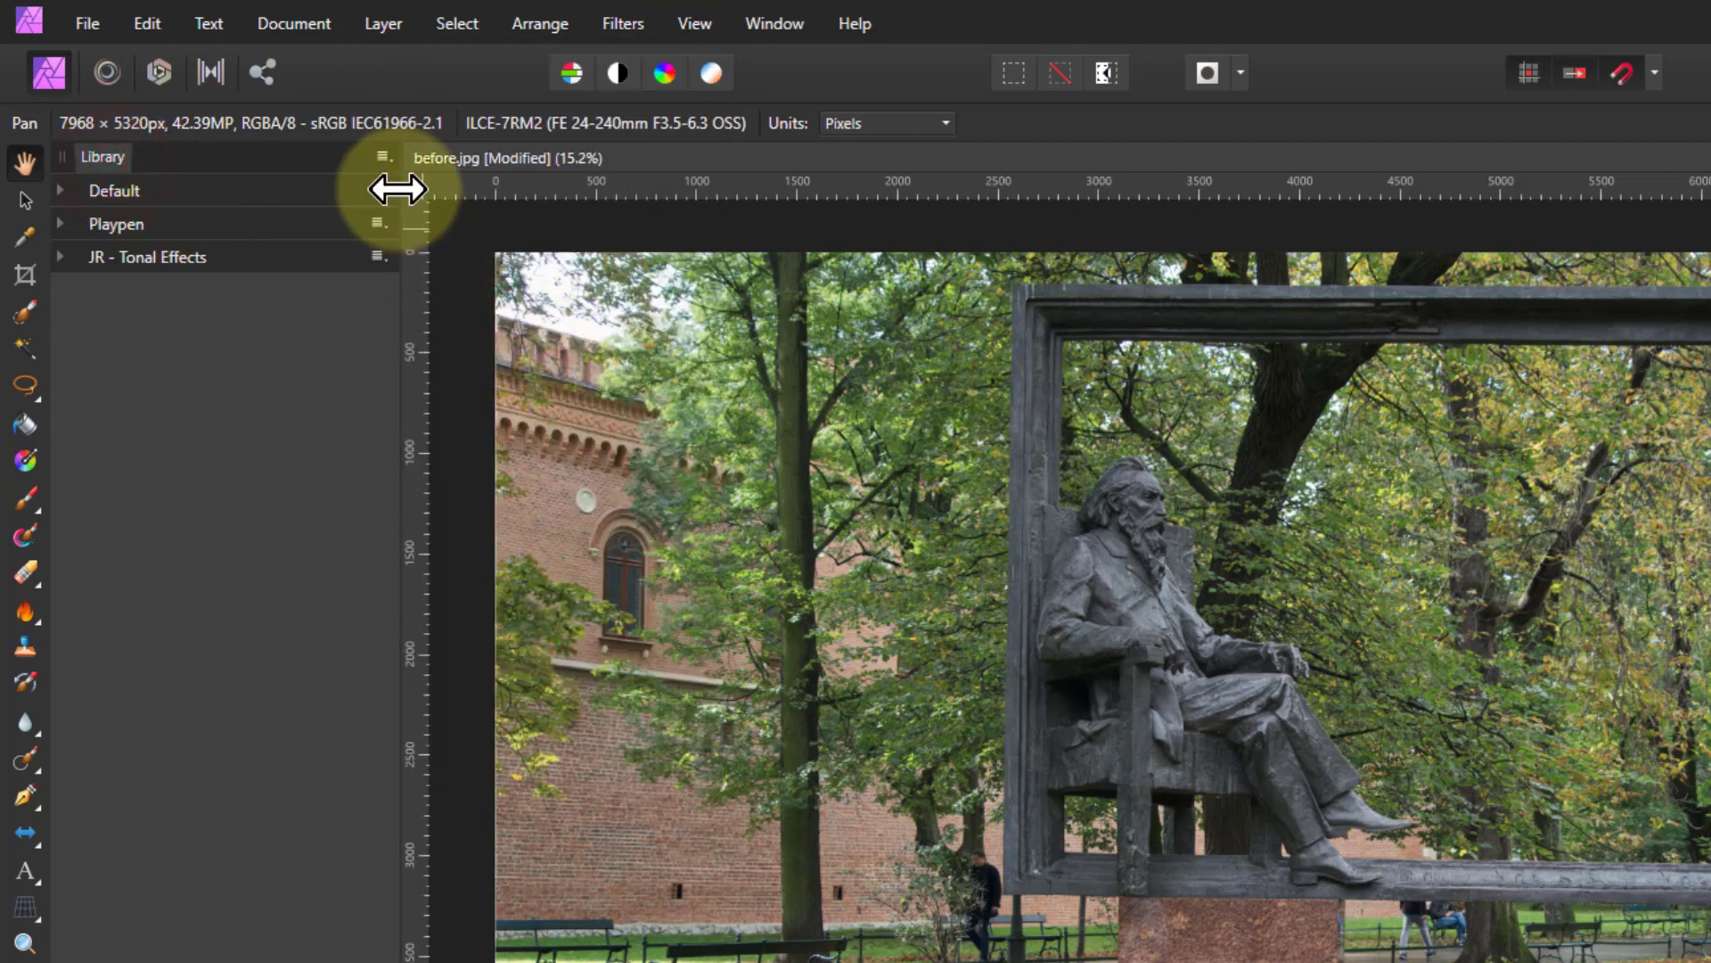
Import the colour models .afmacros file into the Library through Import Macros
click(382, 157)
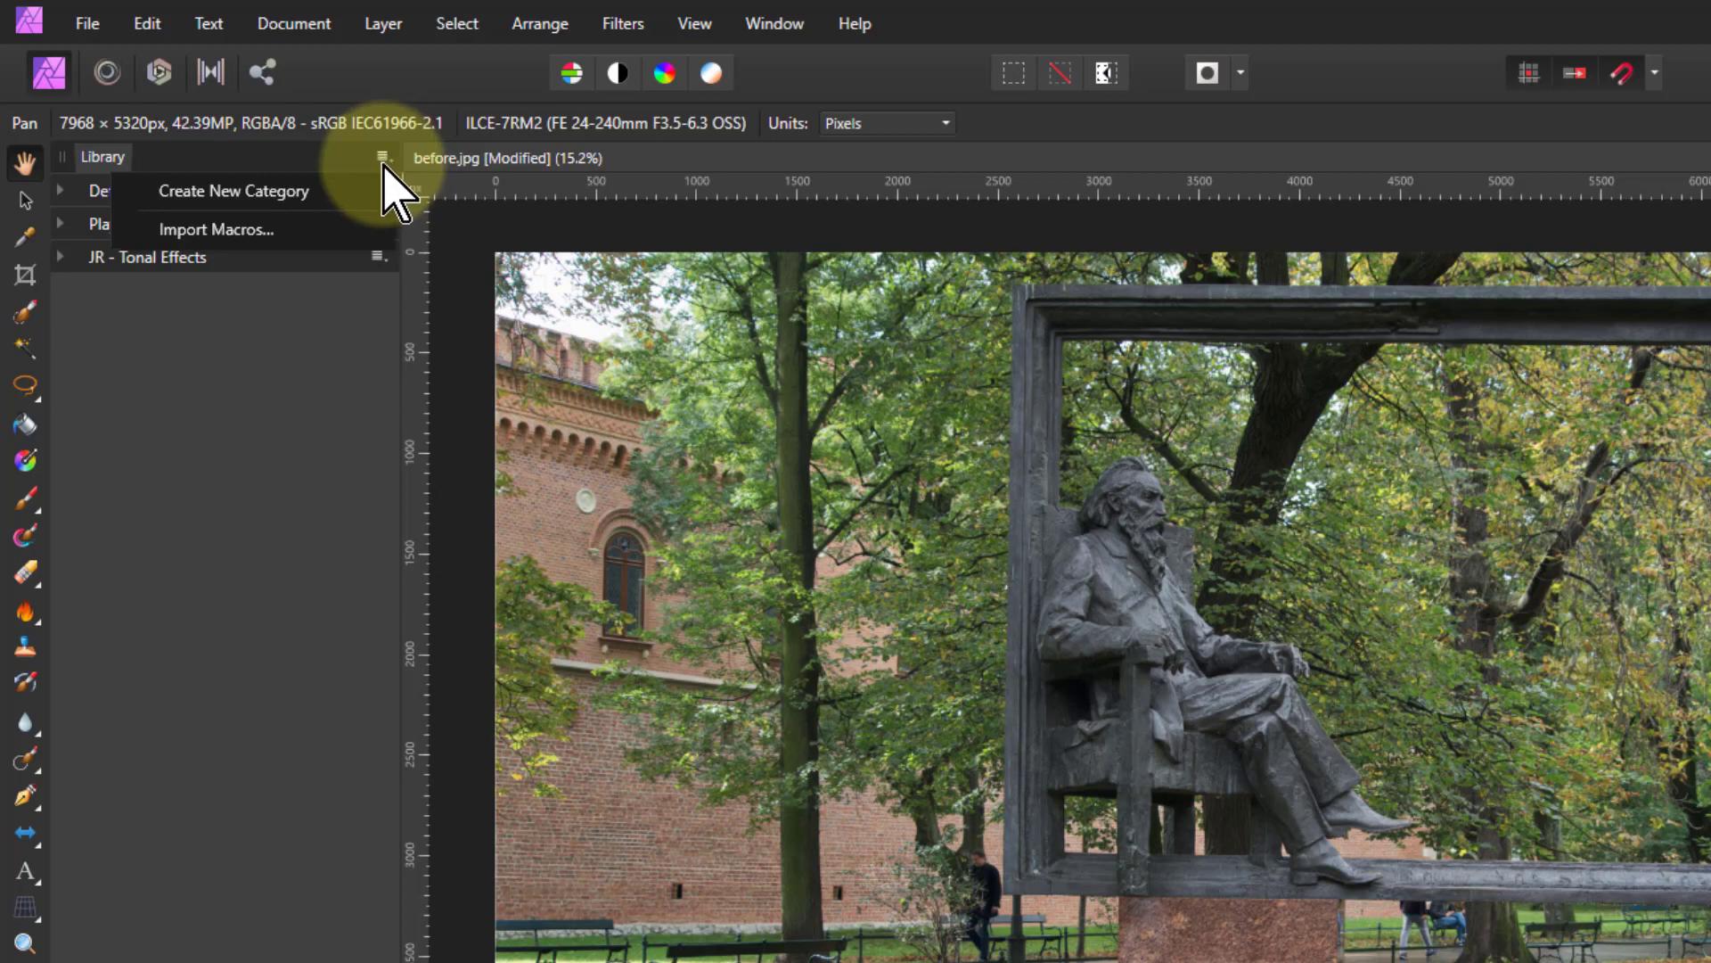
click(218, 234)
click(673, 352)
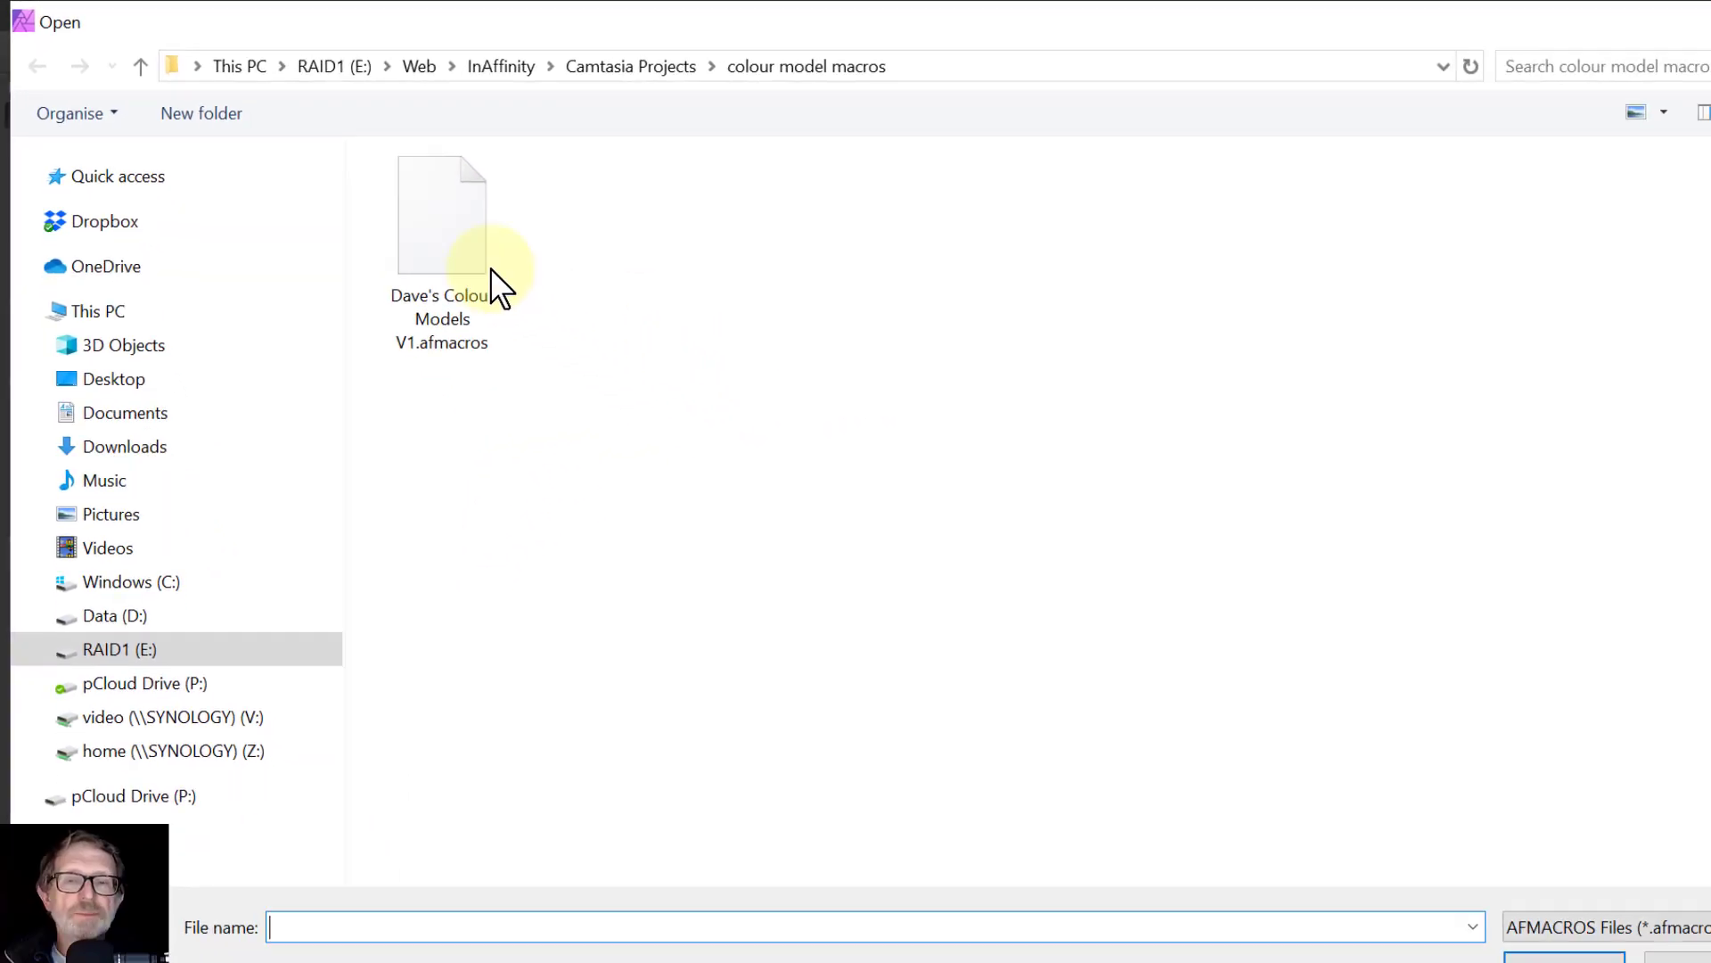
click(427, 214)
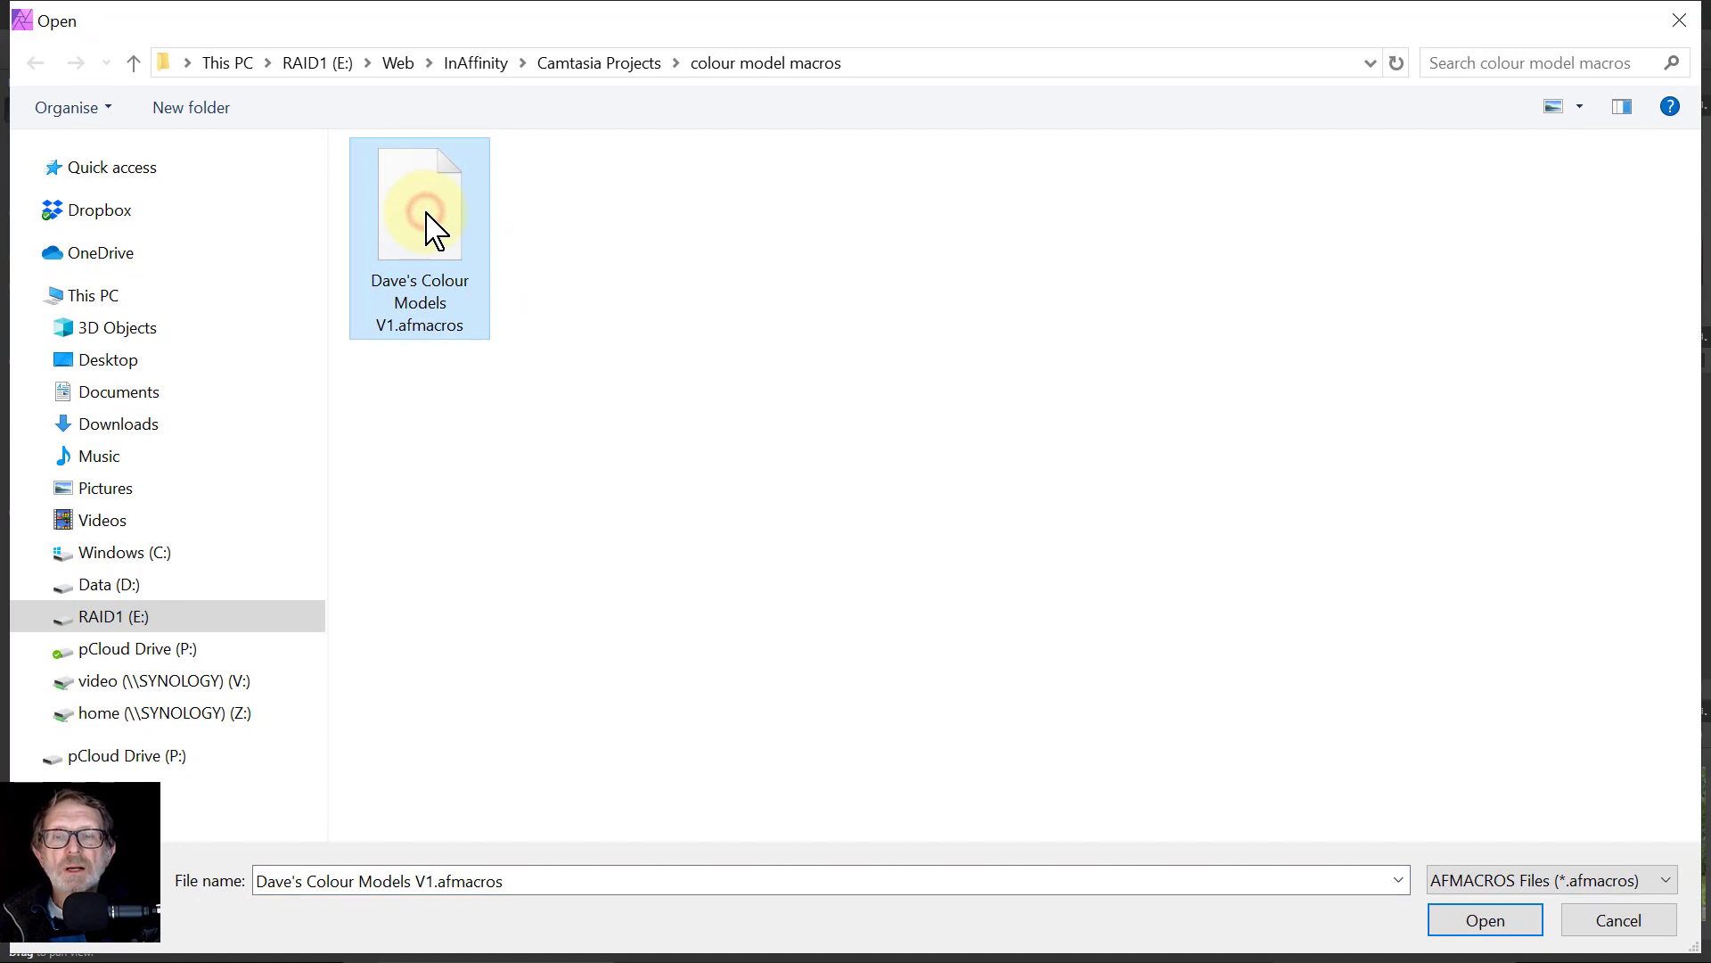
click(1477, 927)
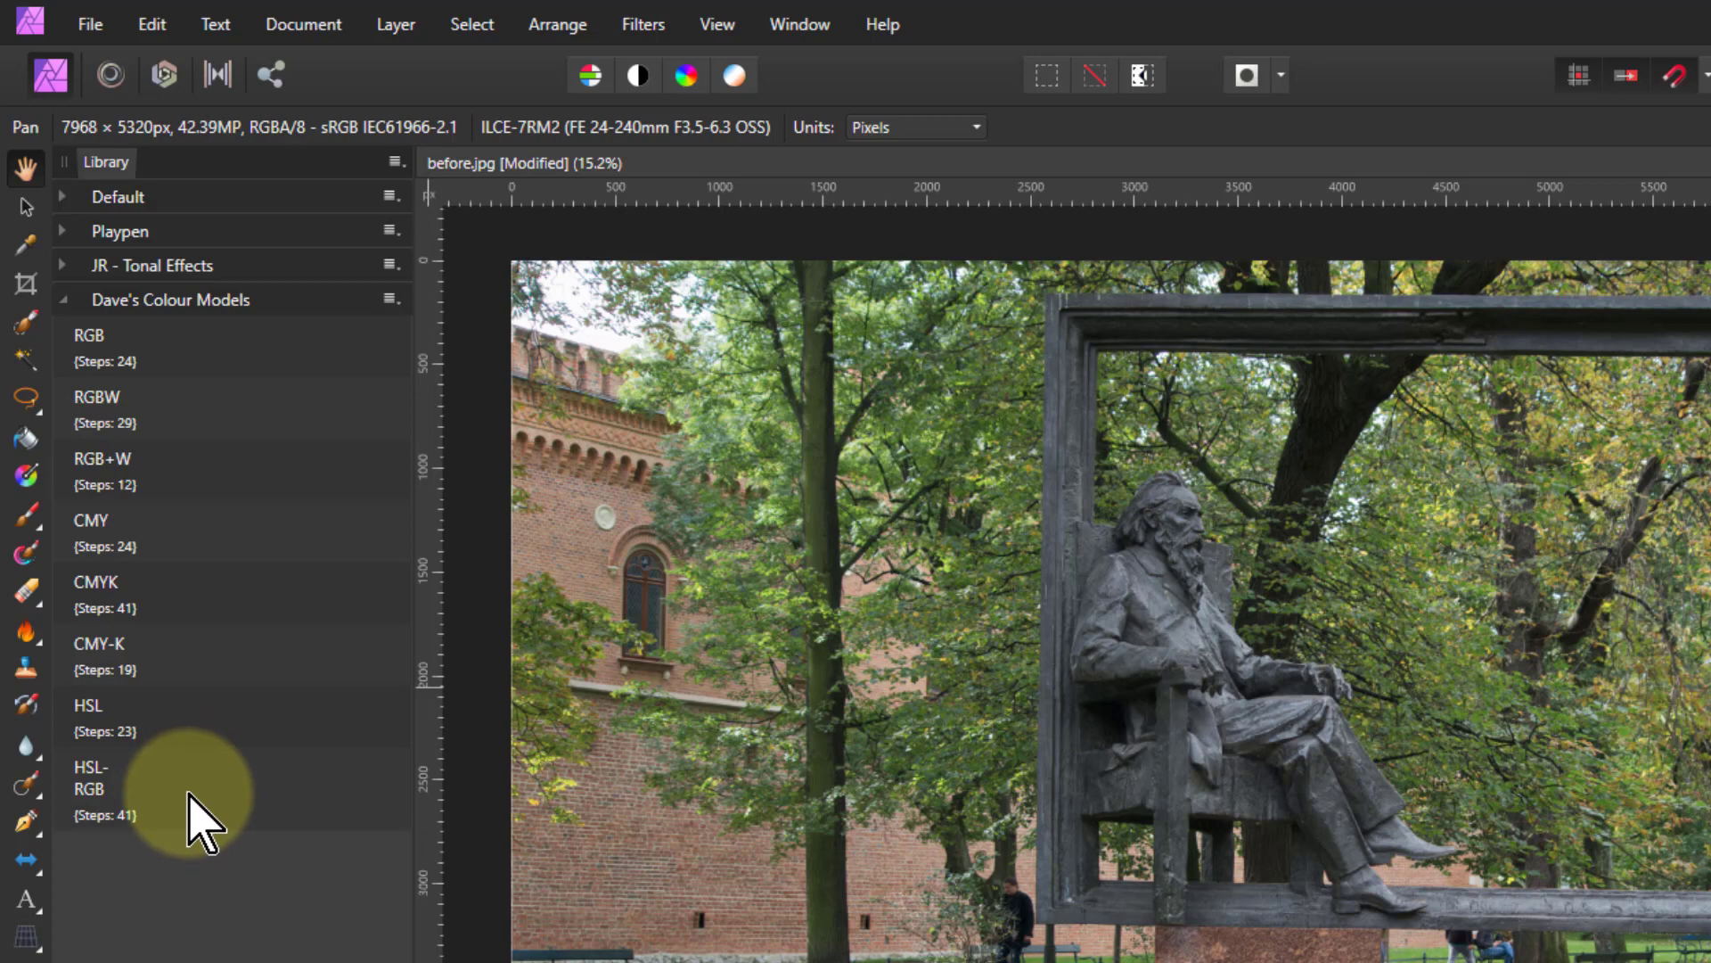
click(124, 348)
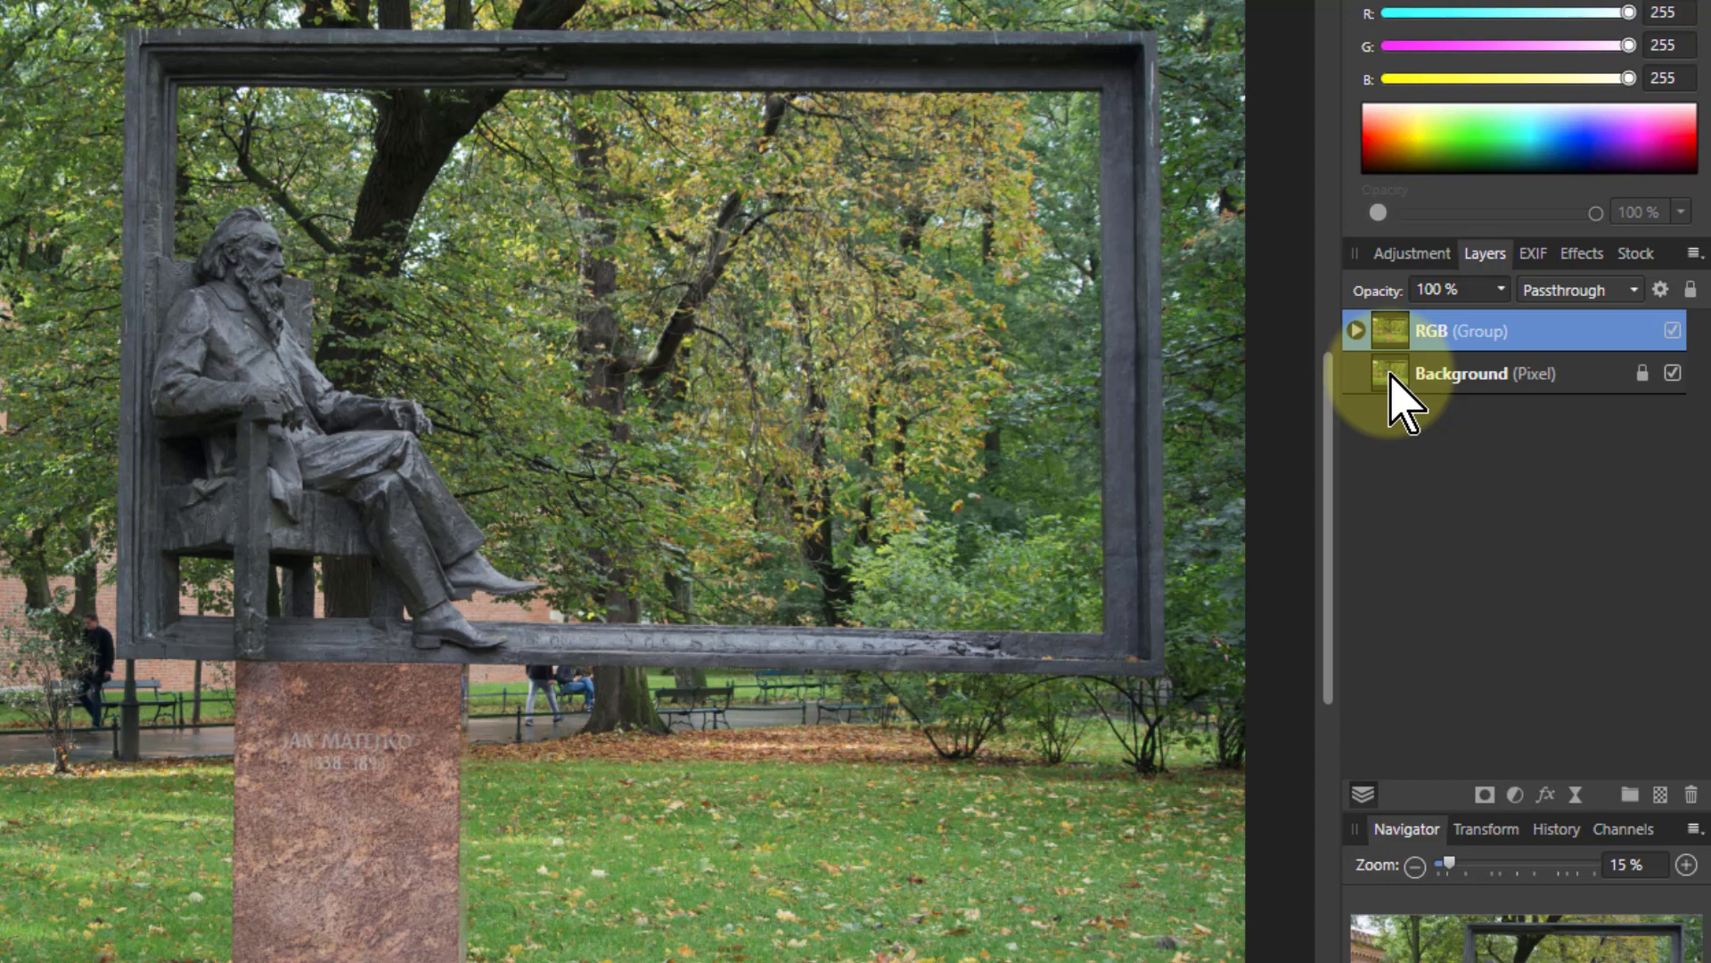
click(1356, 330)
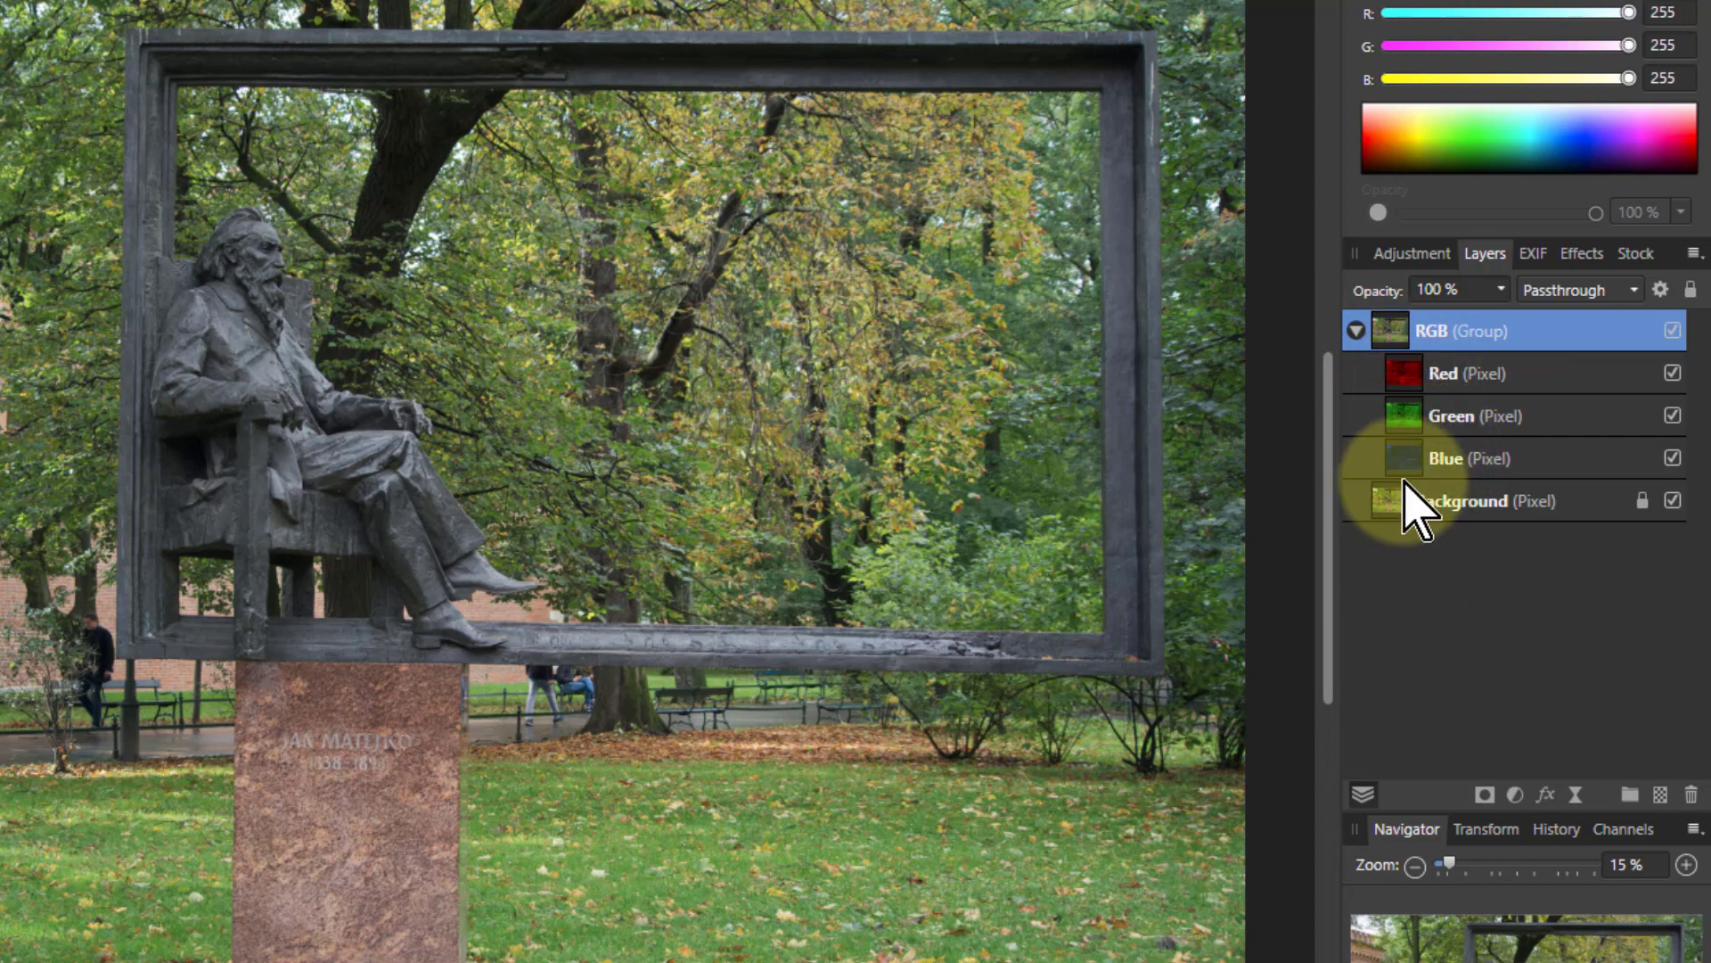
click(1411, 379)
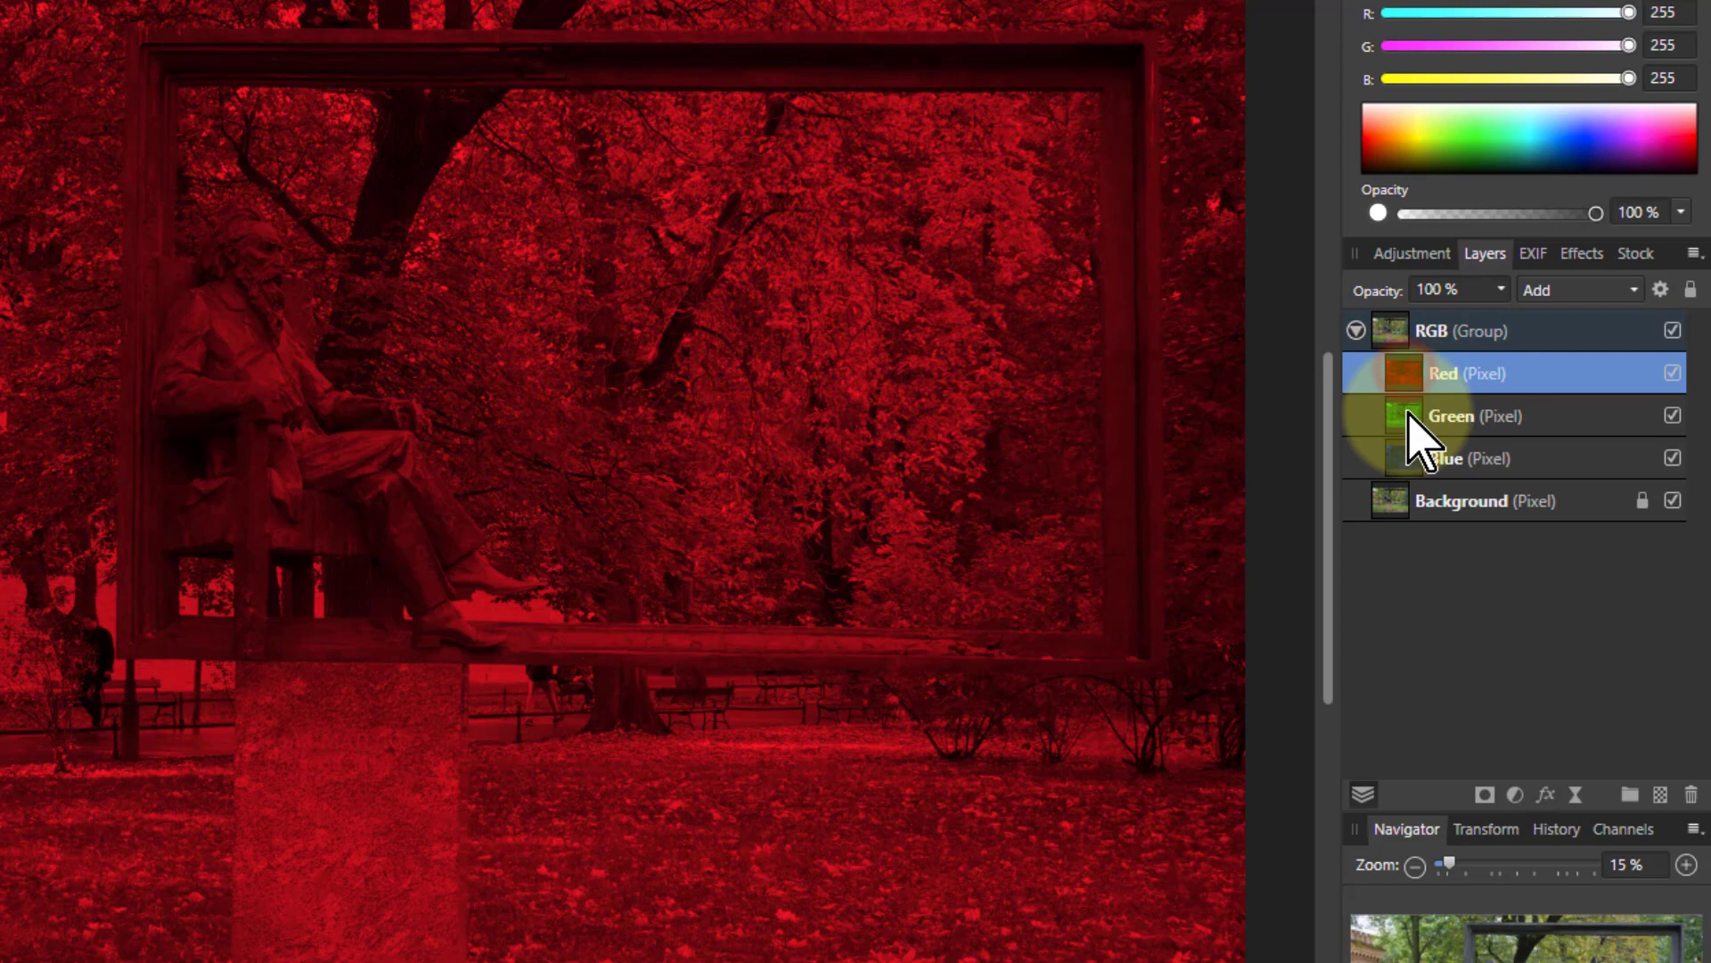
click(1411, 417)
click(1411, 456)
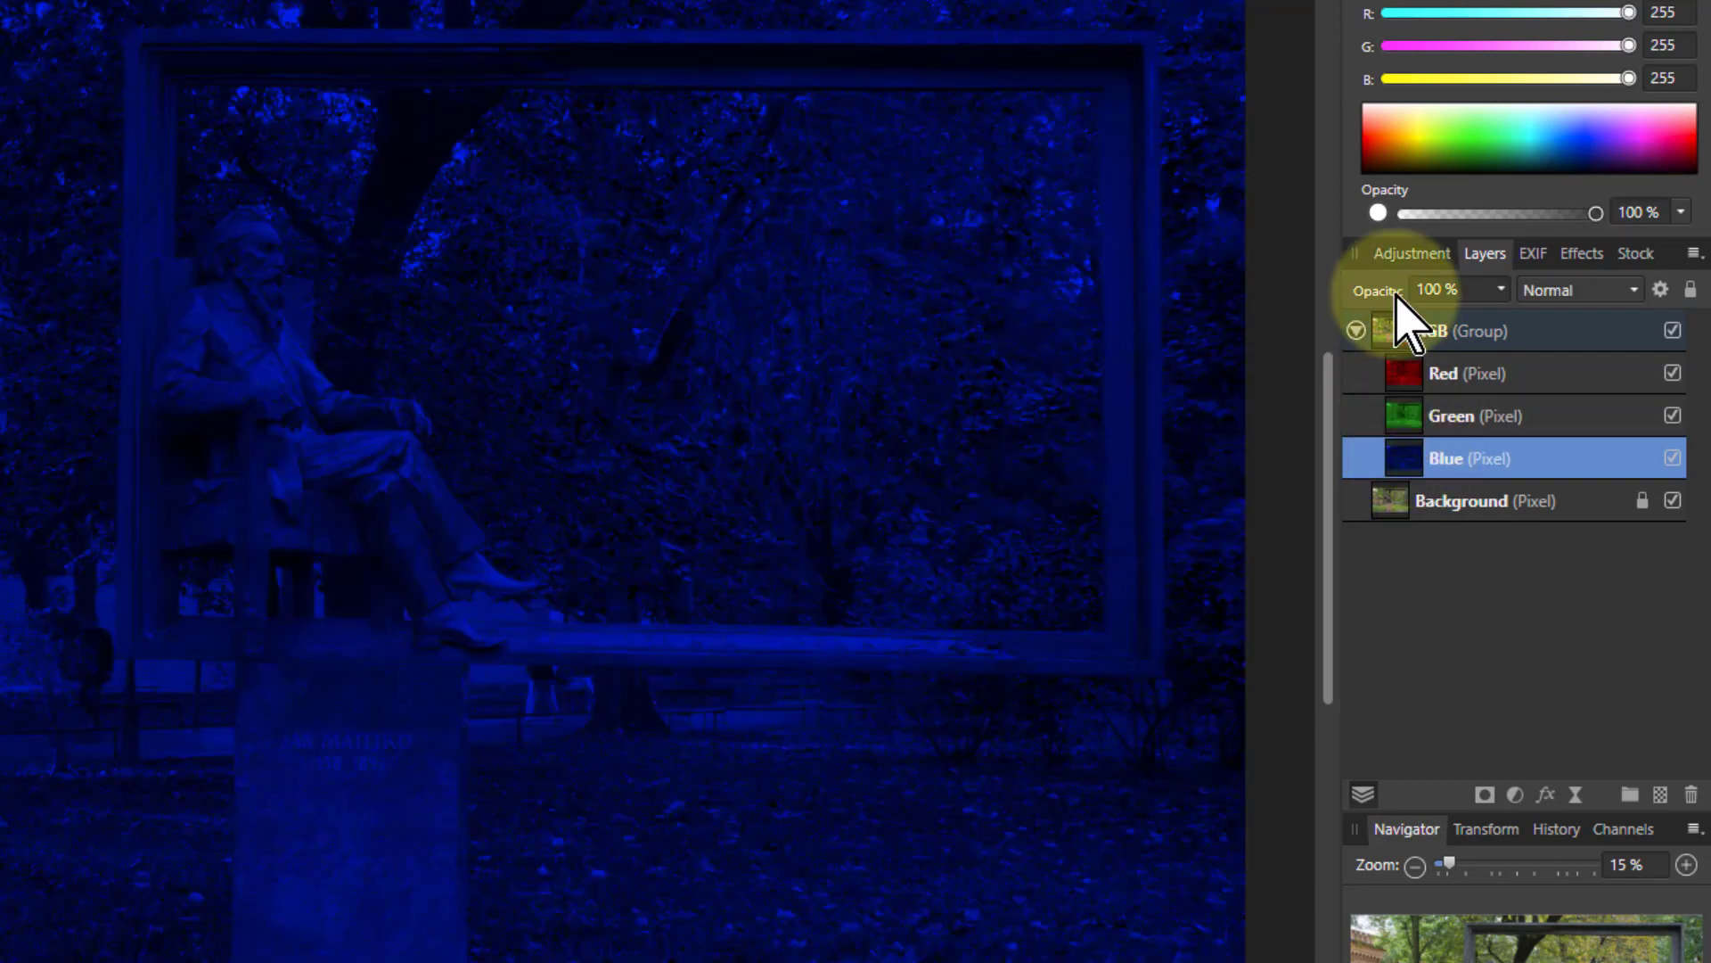
click(1393, 332)
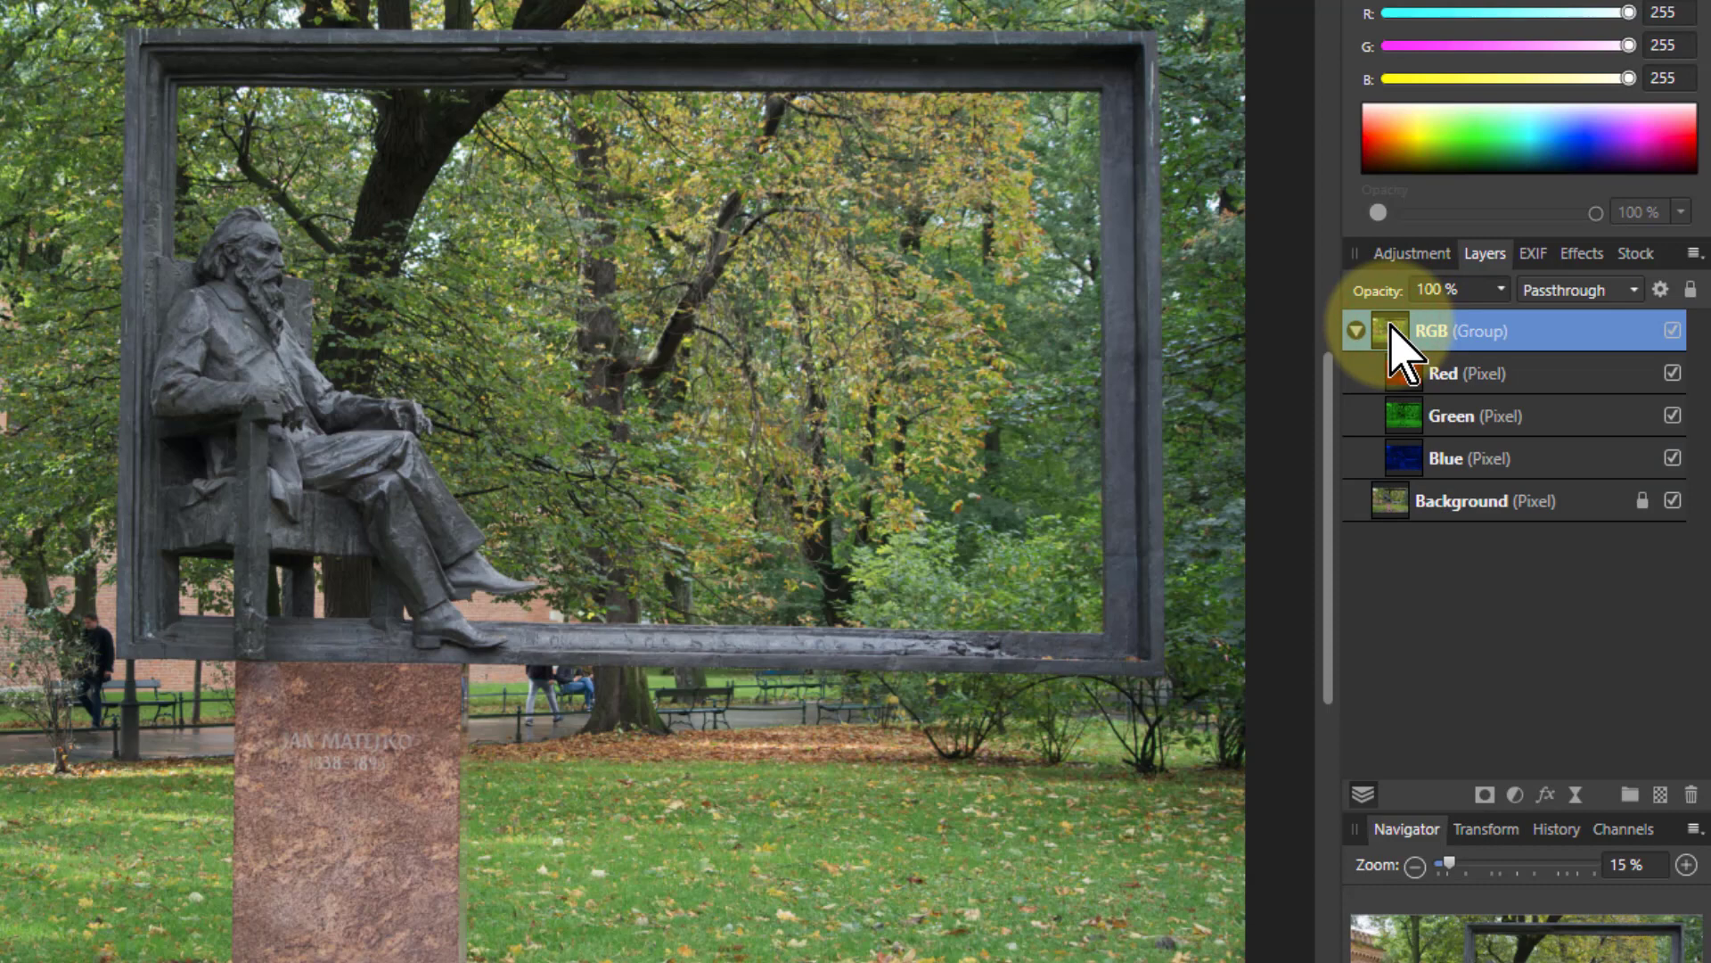
key(Delete)
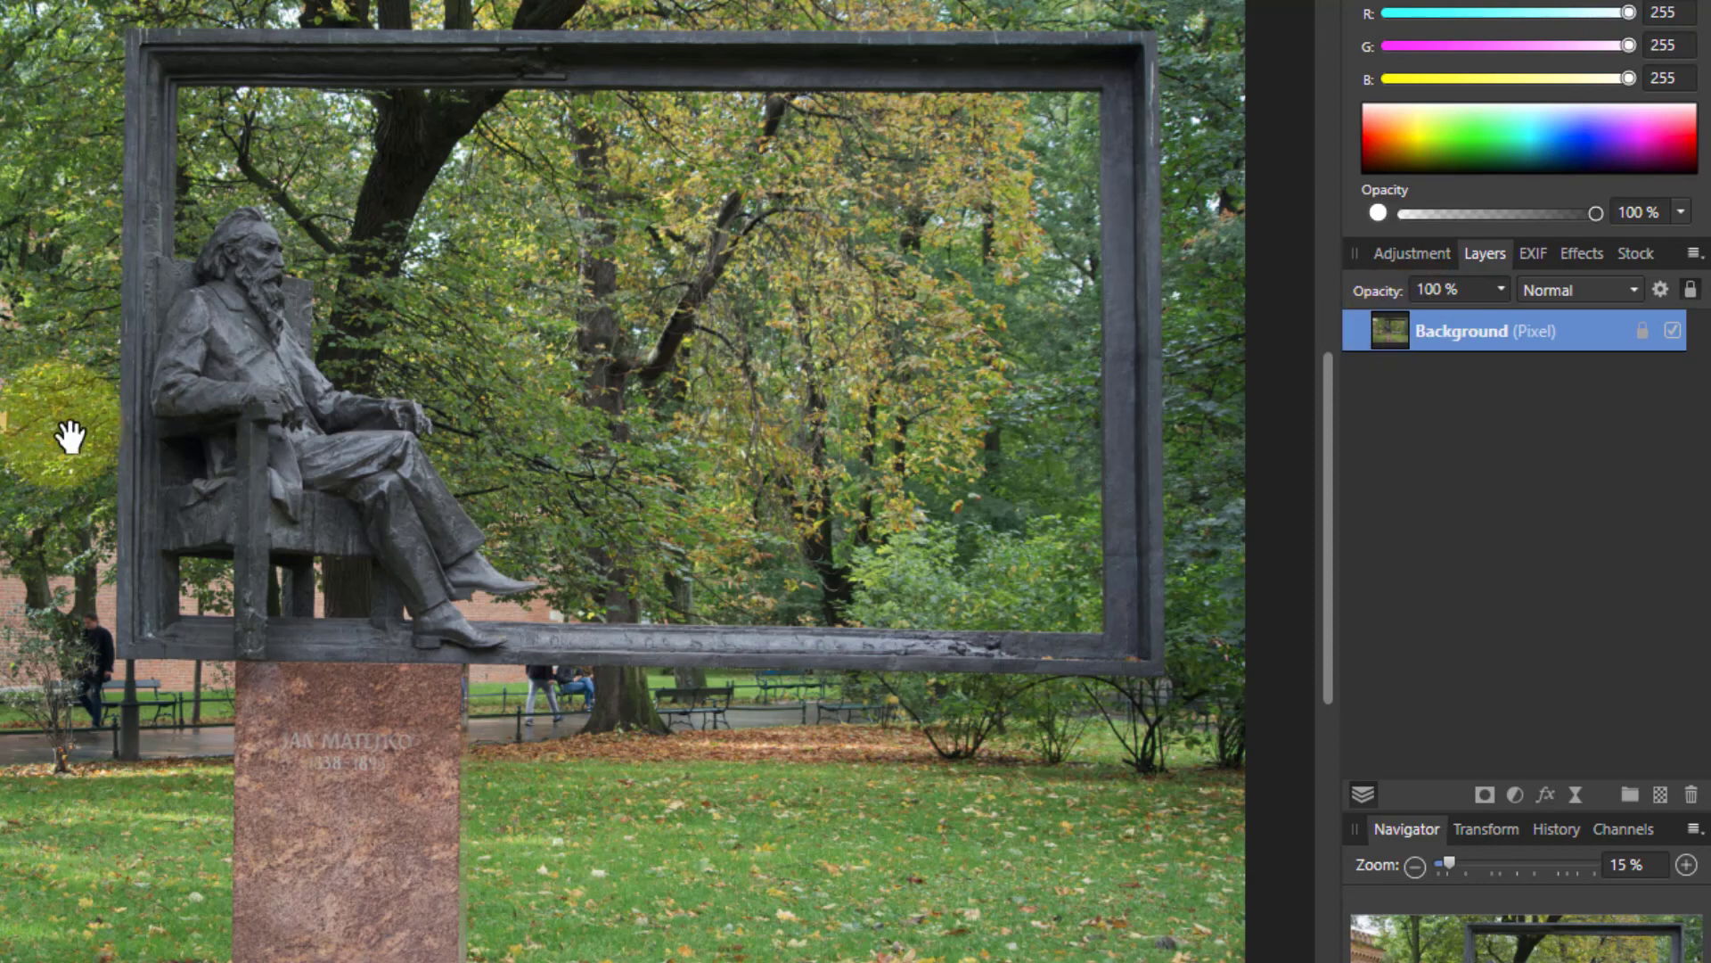
Run the RGBW macro from the Library on the statue photo
click(152, 419)
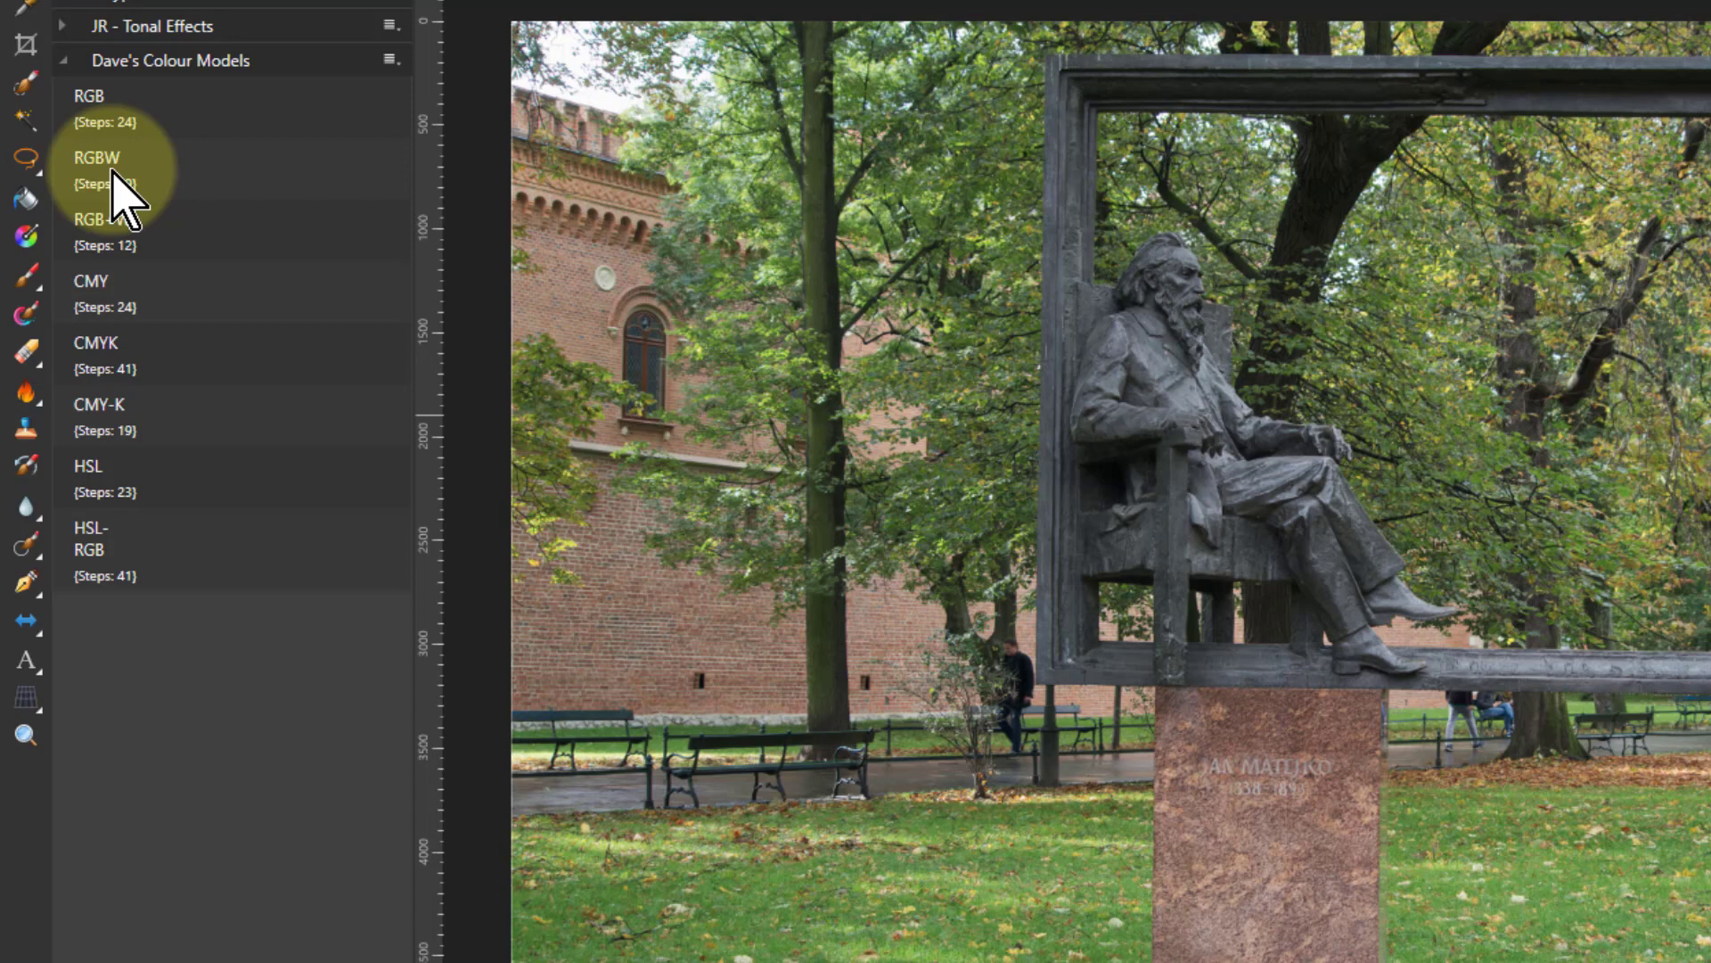
click(116, 178)
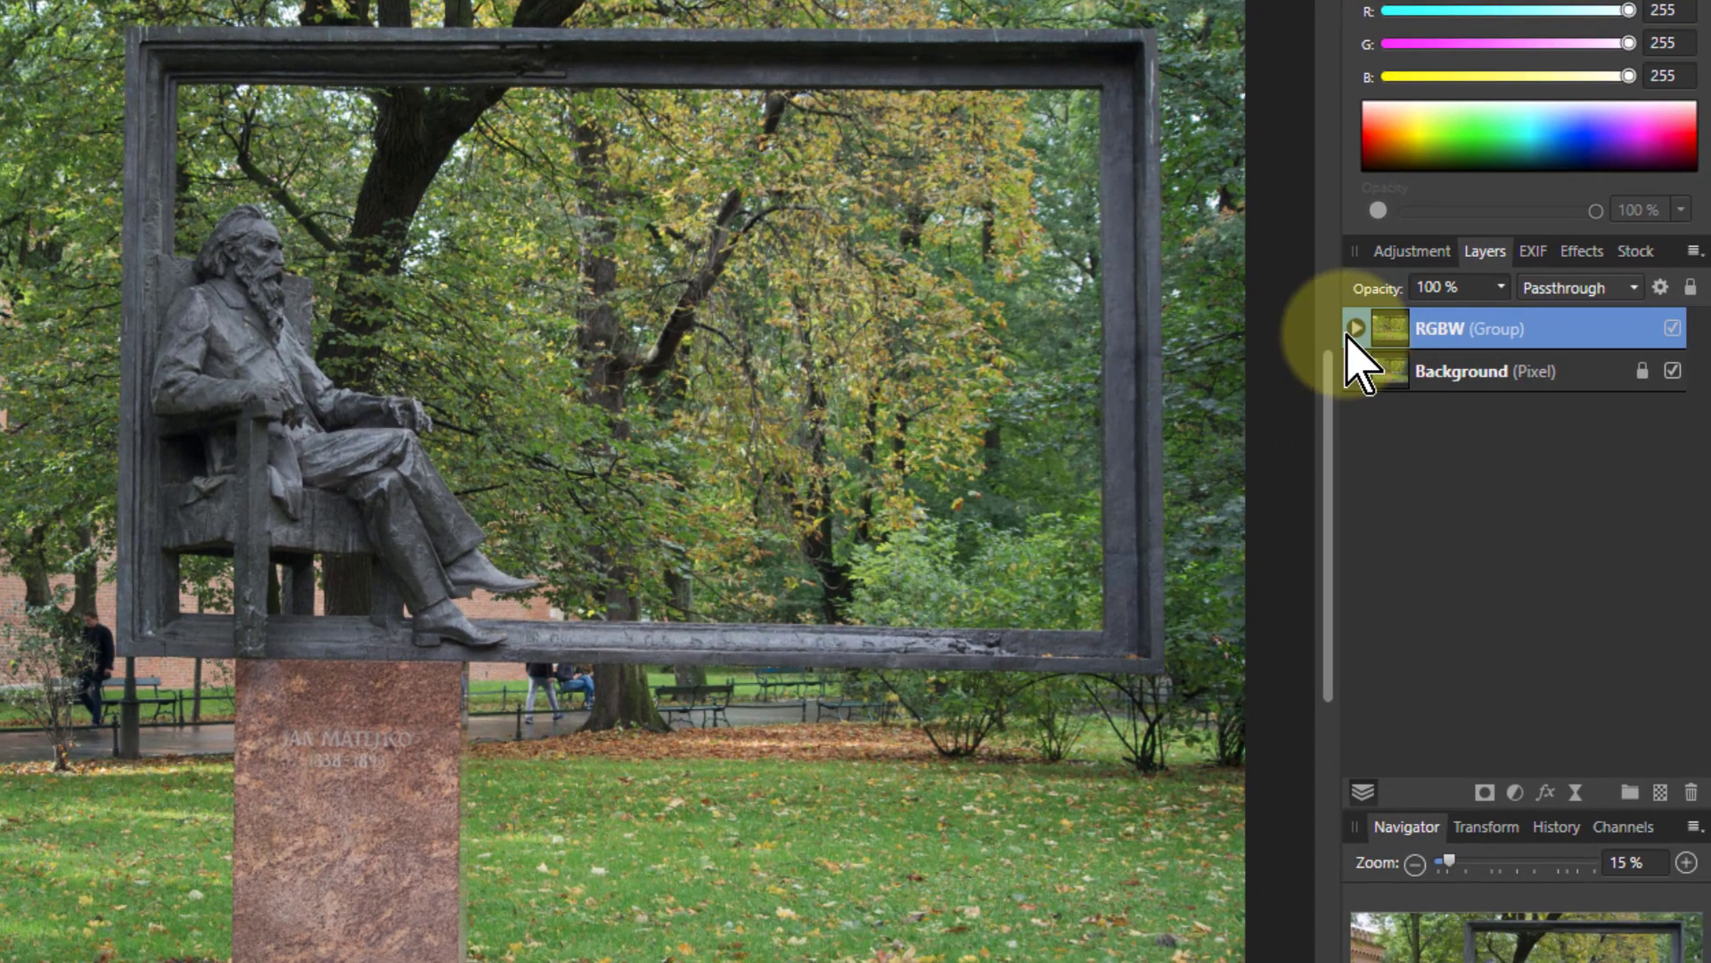
Expand the RGBW group, solo the Red, Green, Blue and White layers in turn, then restore the composite
click(1356, 328)
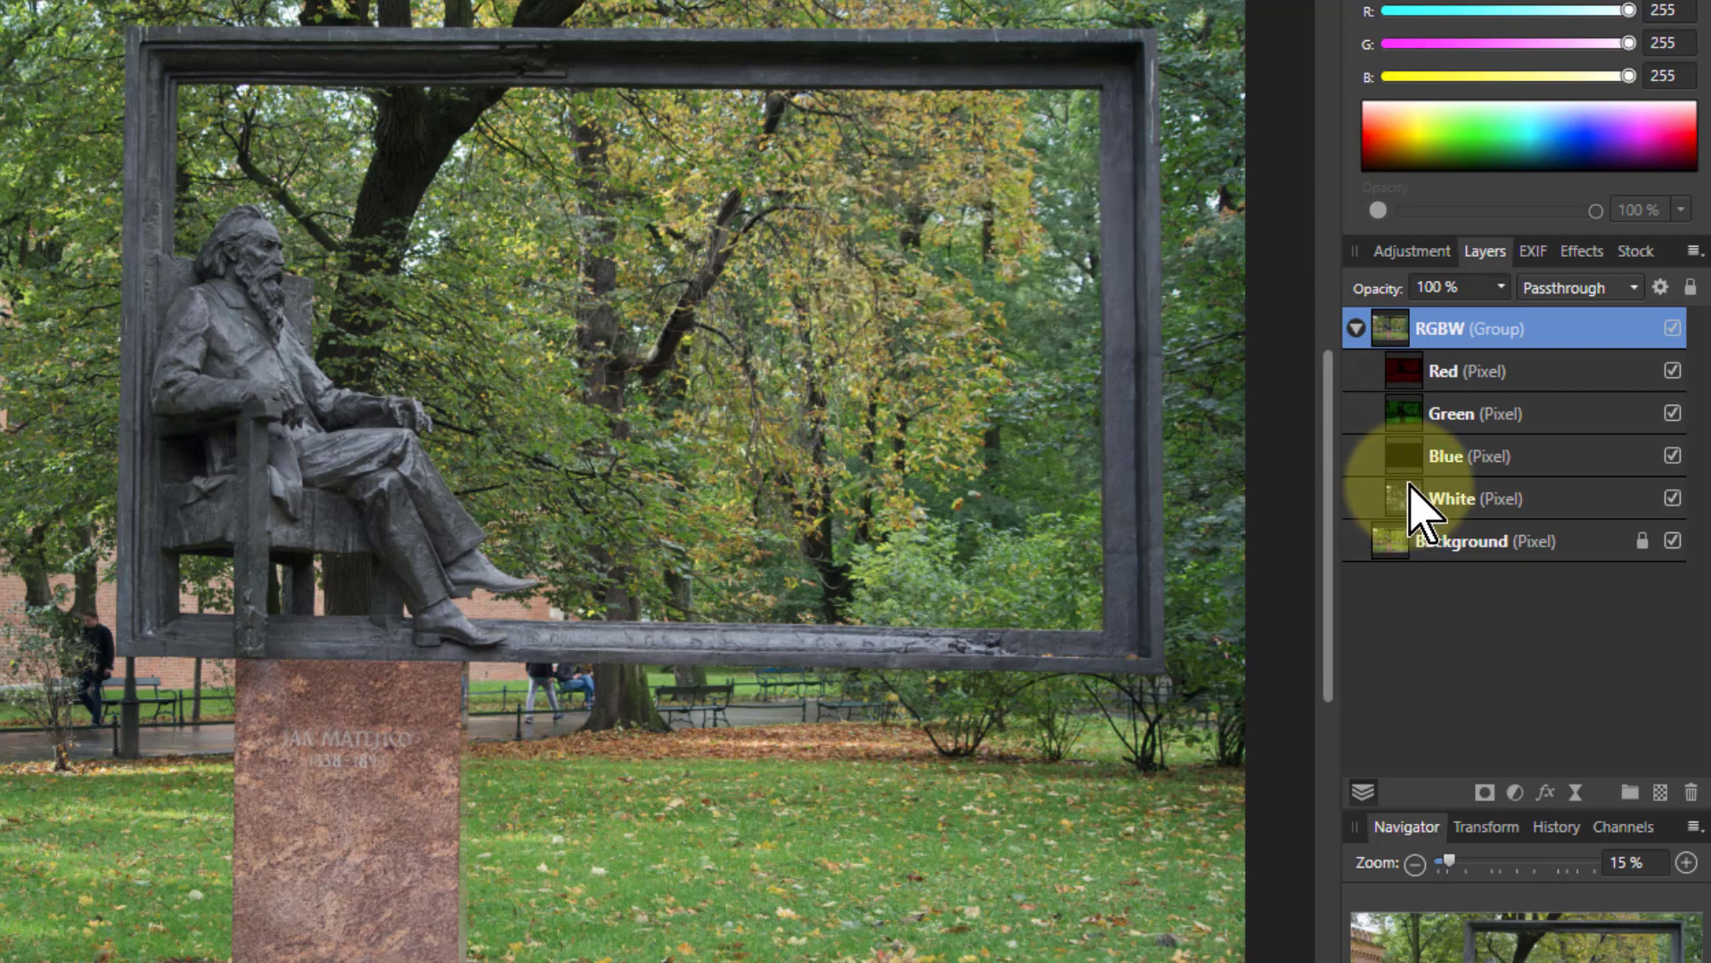
alt+click(1413, 375)
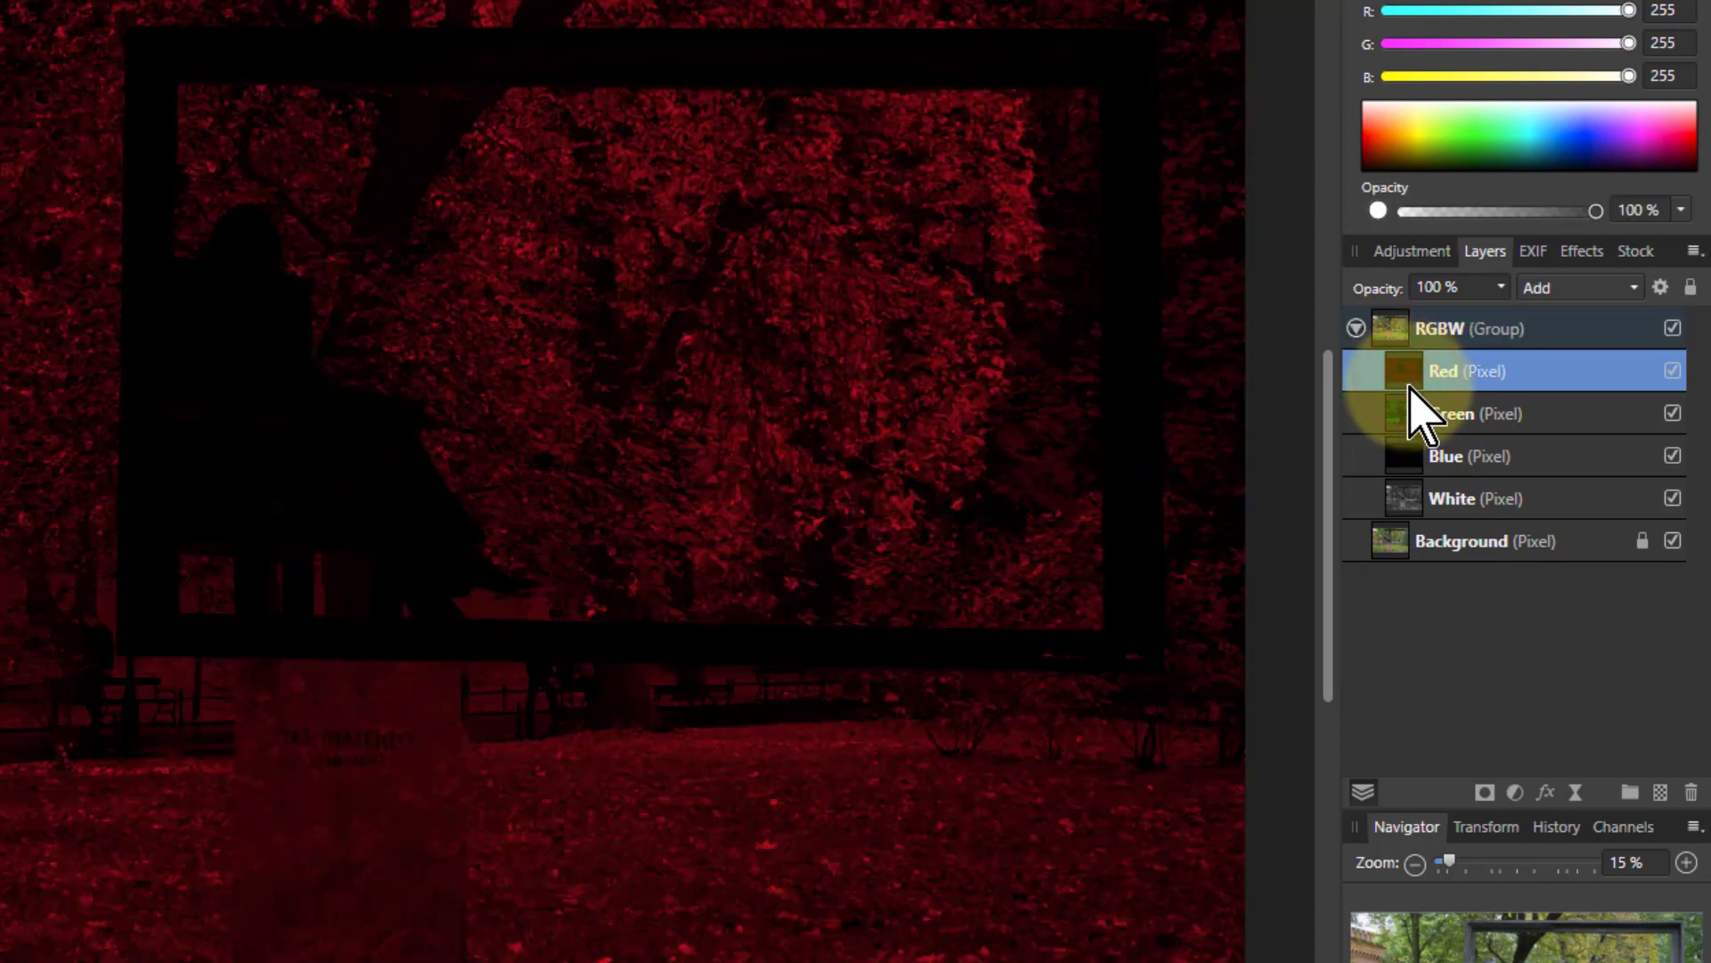
alt+click(1411, 417)
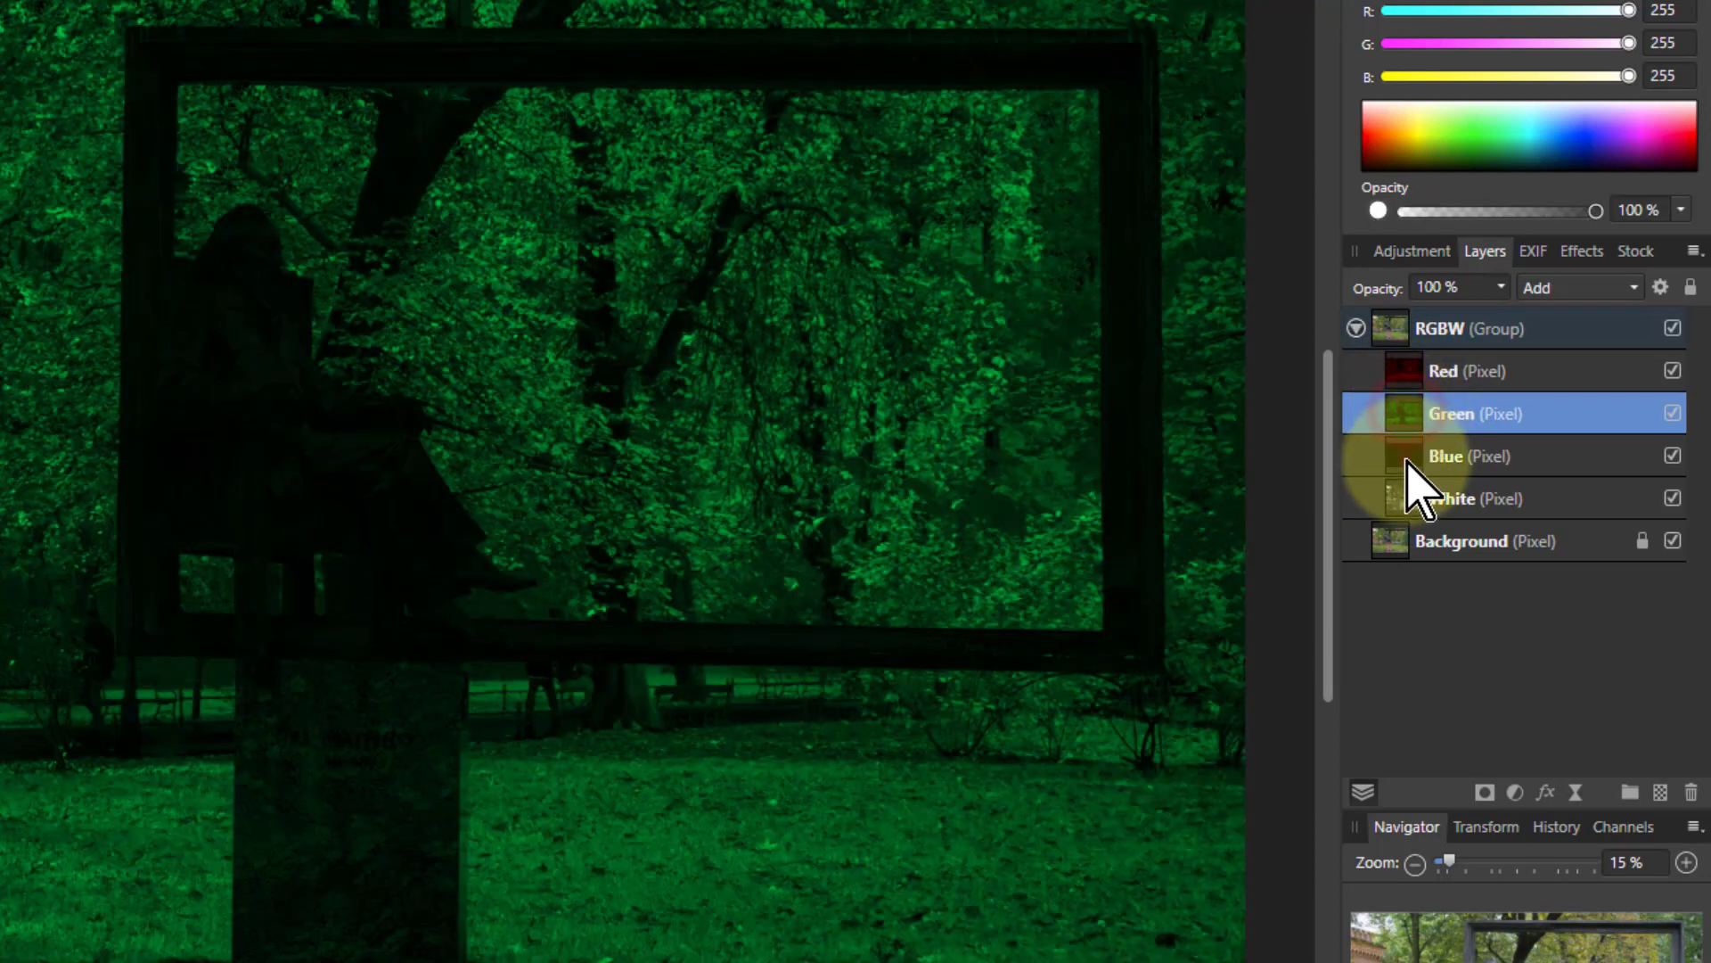
alt+click(1411, 458)
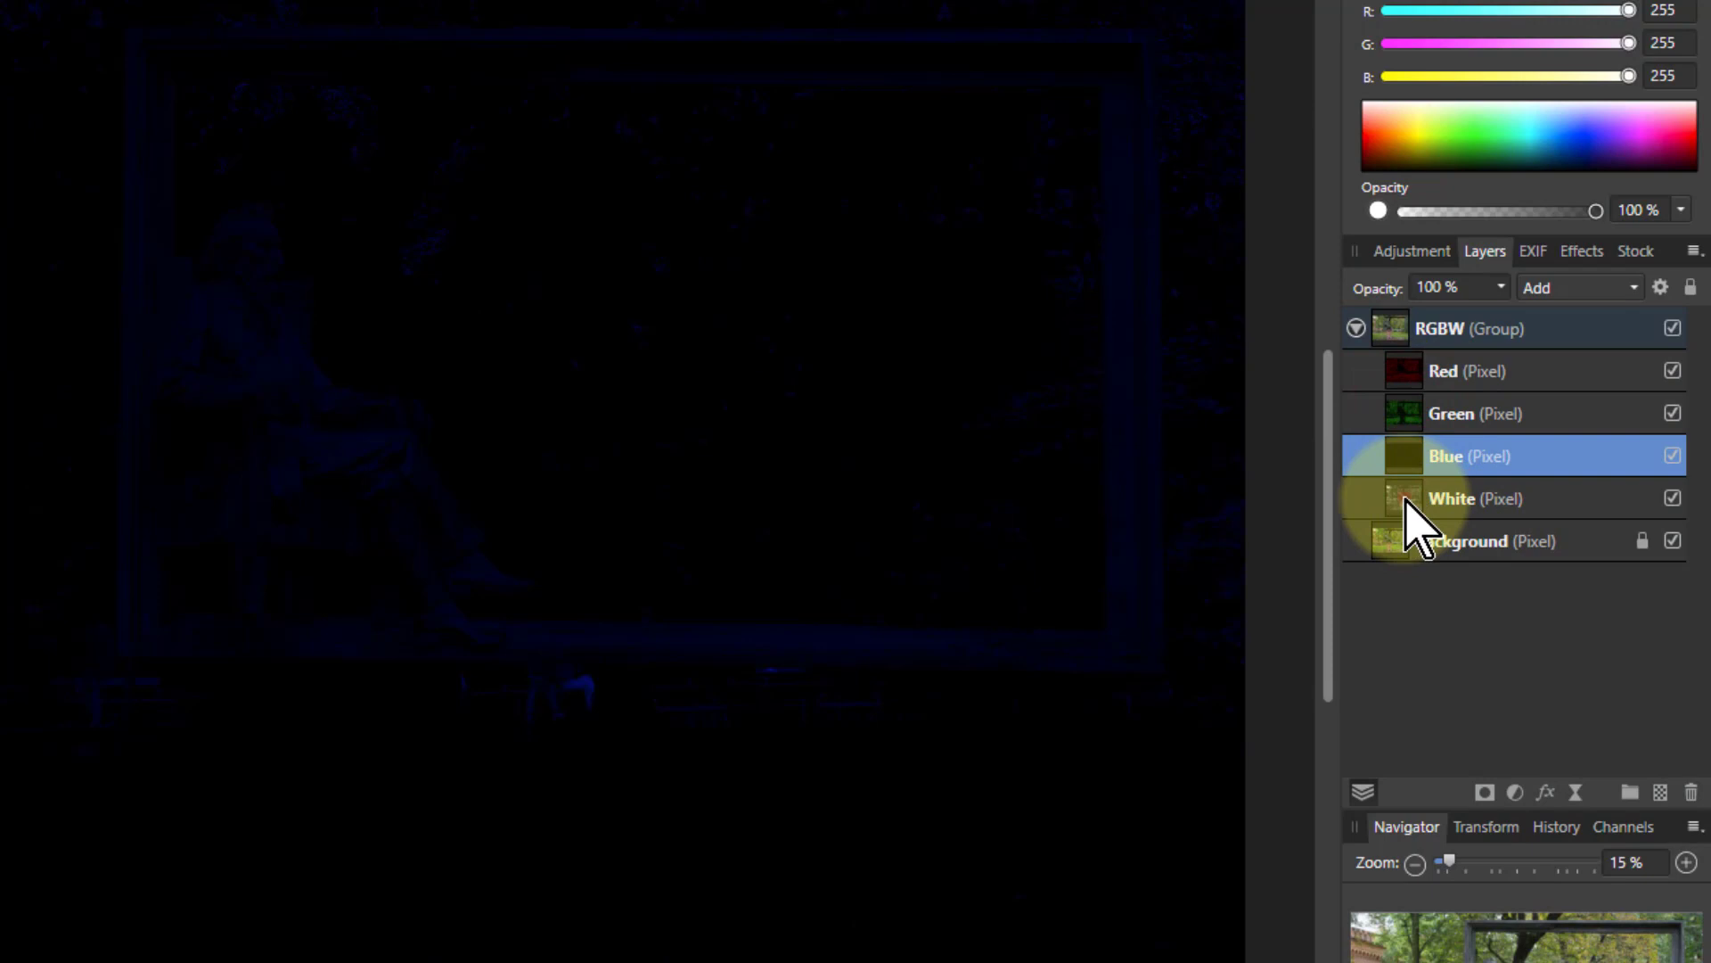
alt+click(1408, 502)
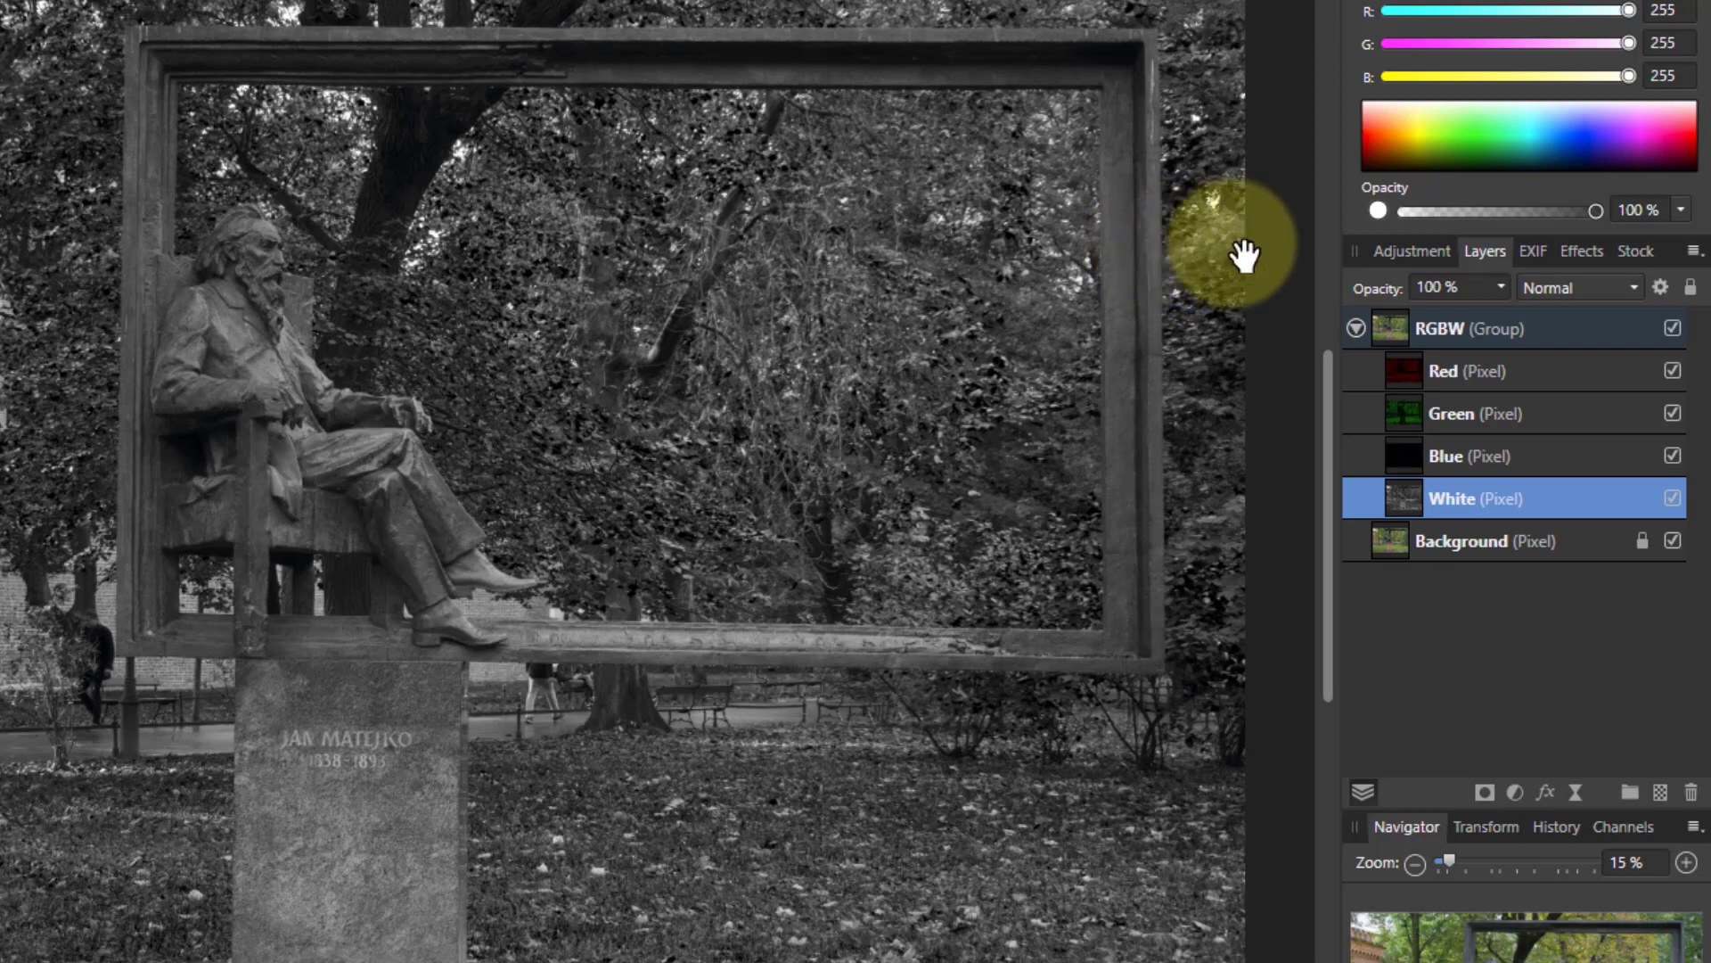
click(1413, 343)
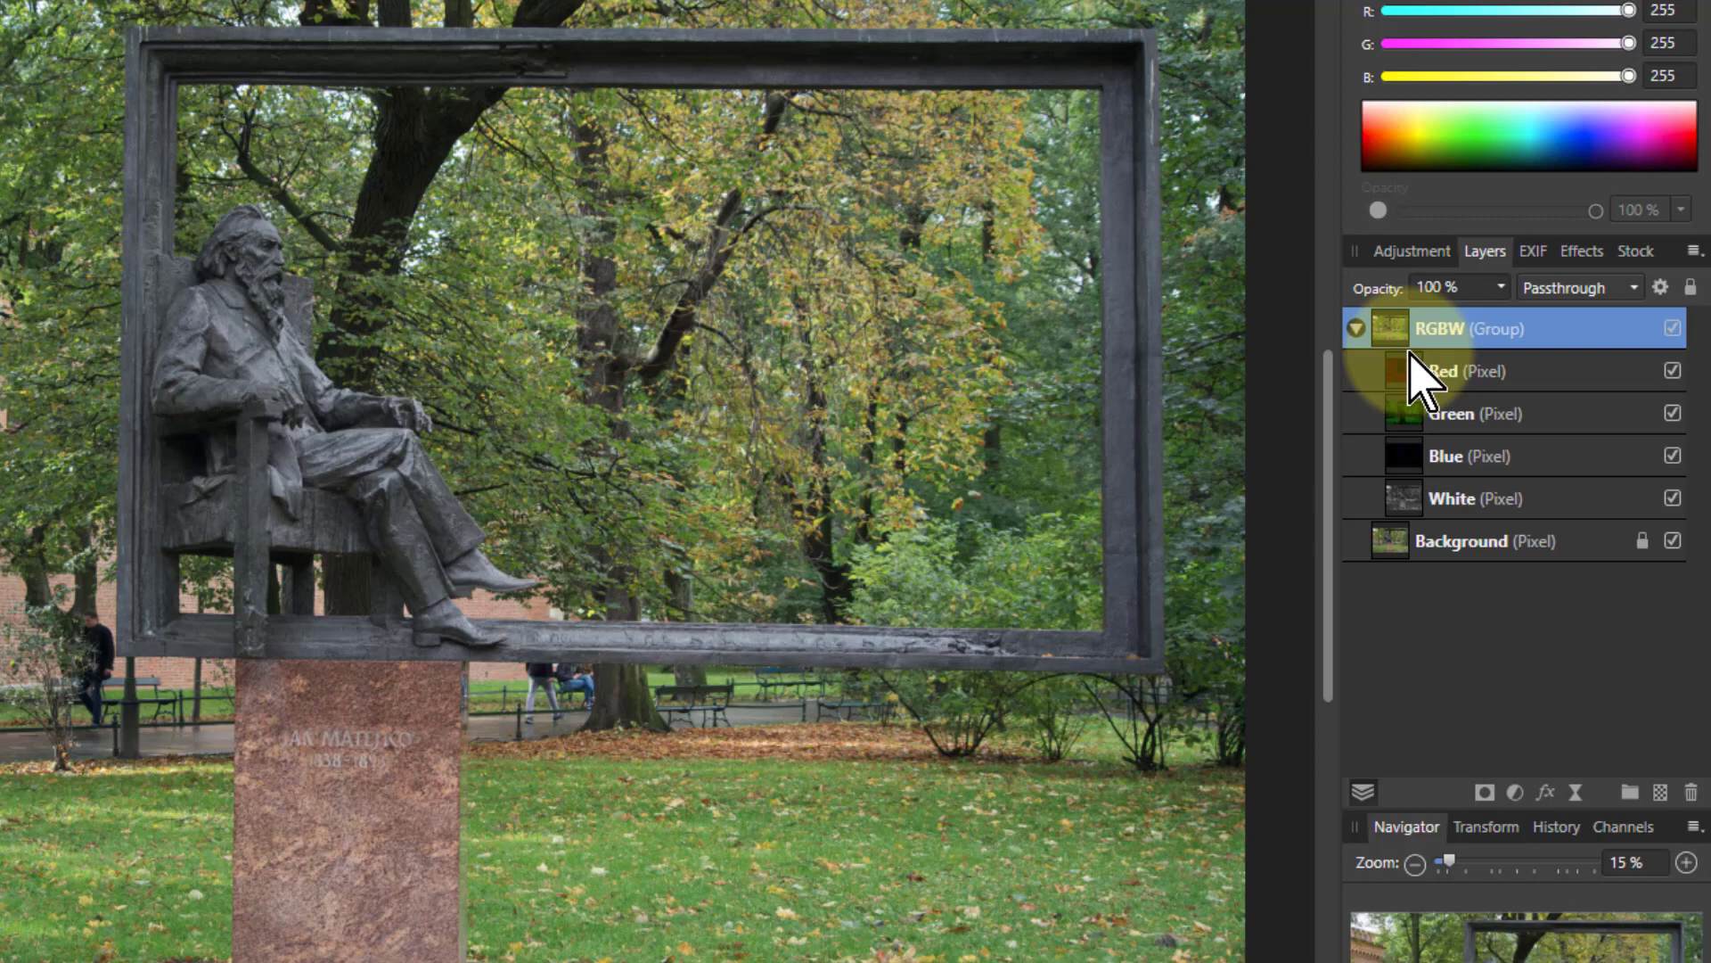
Undo the RGBW macro so only the Background layer remains
key(ctrl+e)
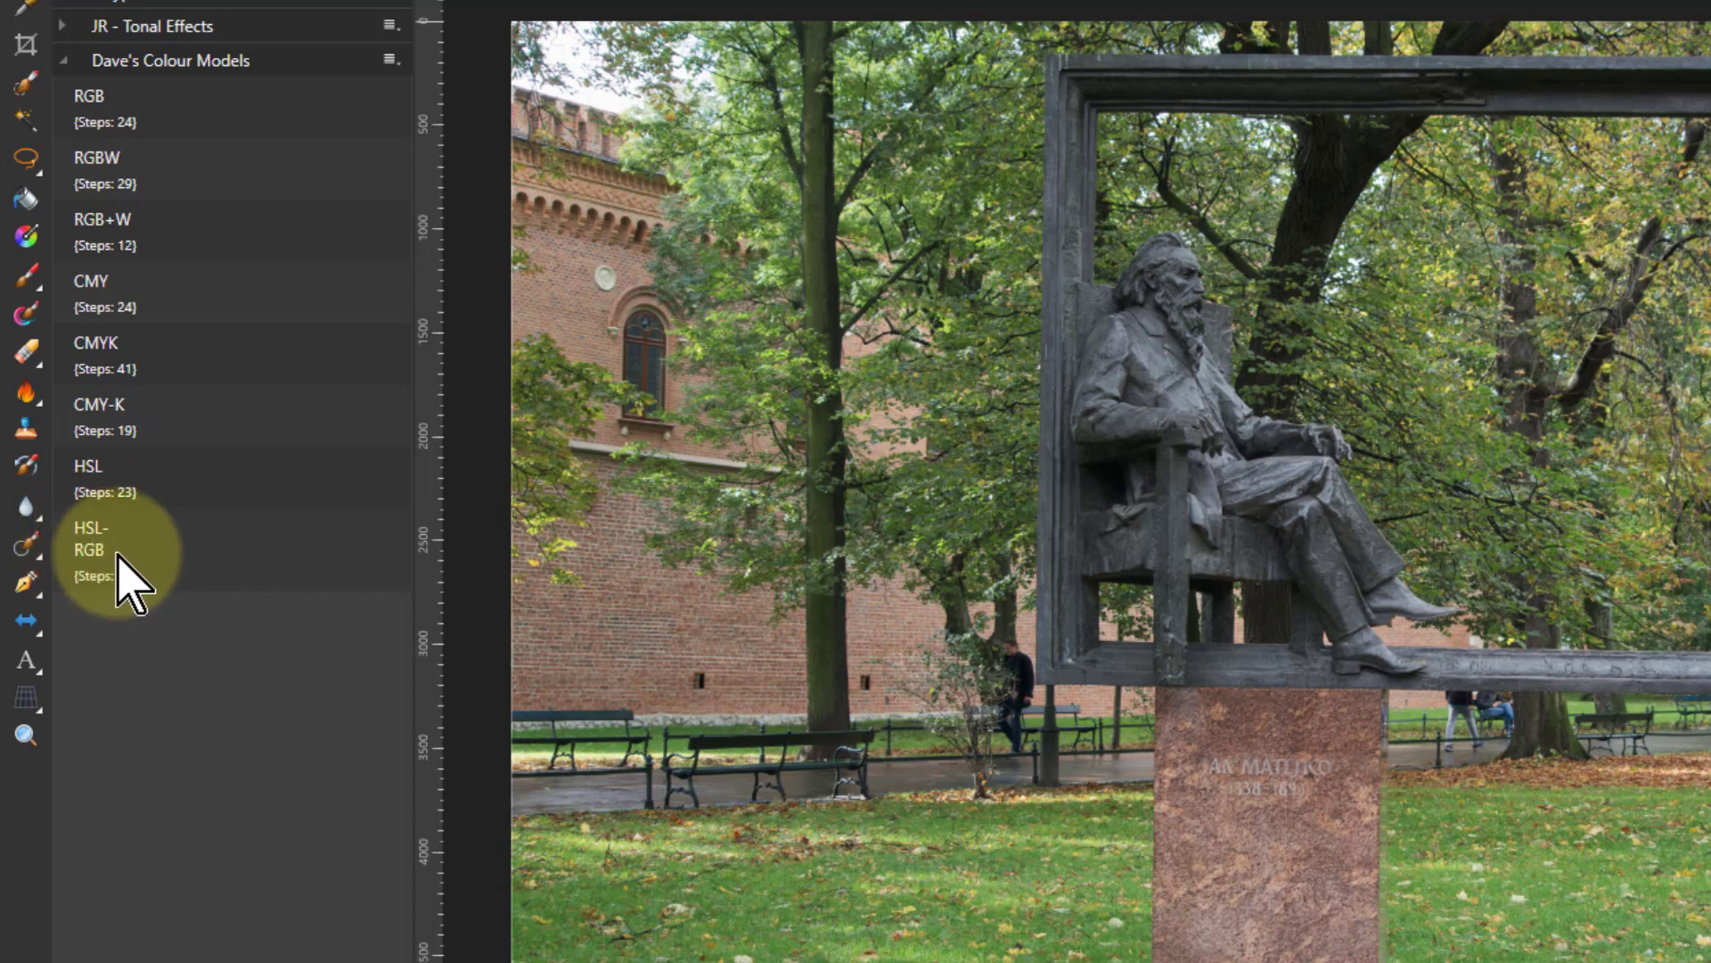
Run the HSL macro and expand the HSL and H&S groups to reveal Hue and Saturation
click(161, 477)
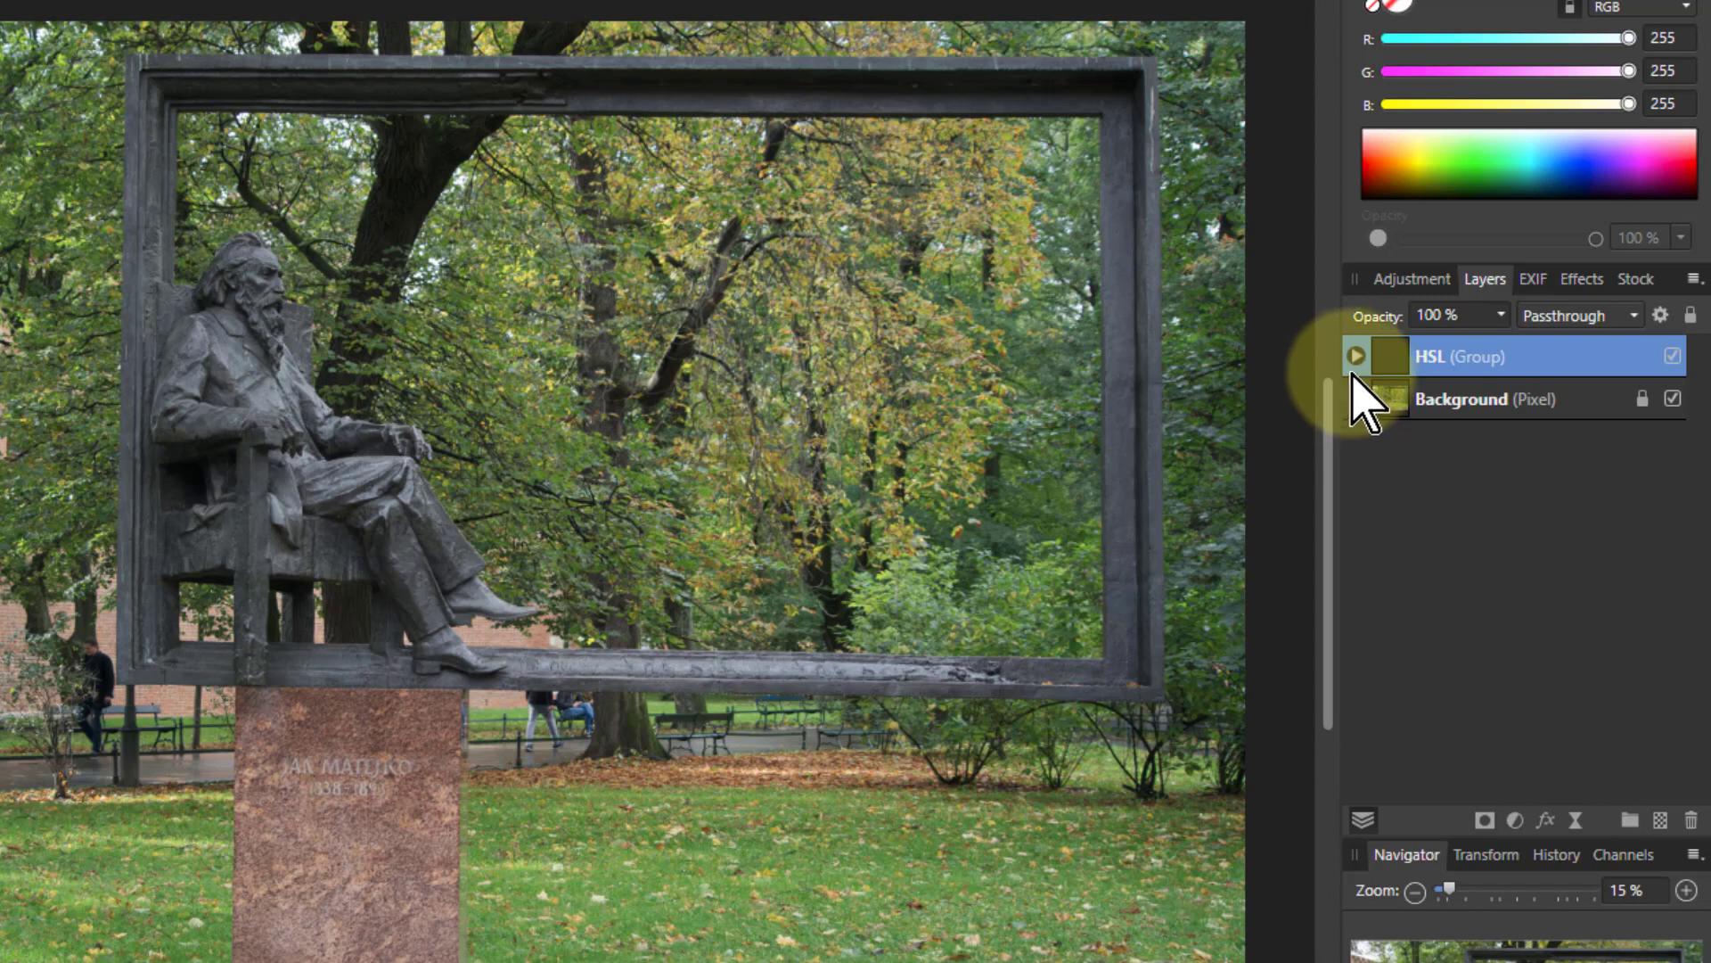
click(1356, 356)
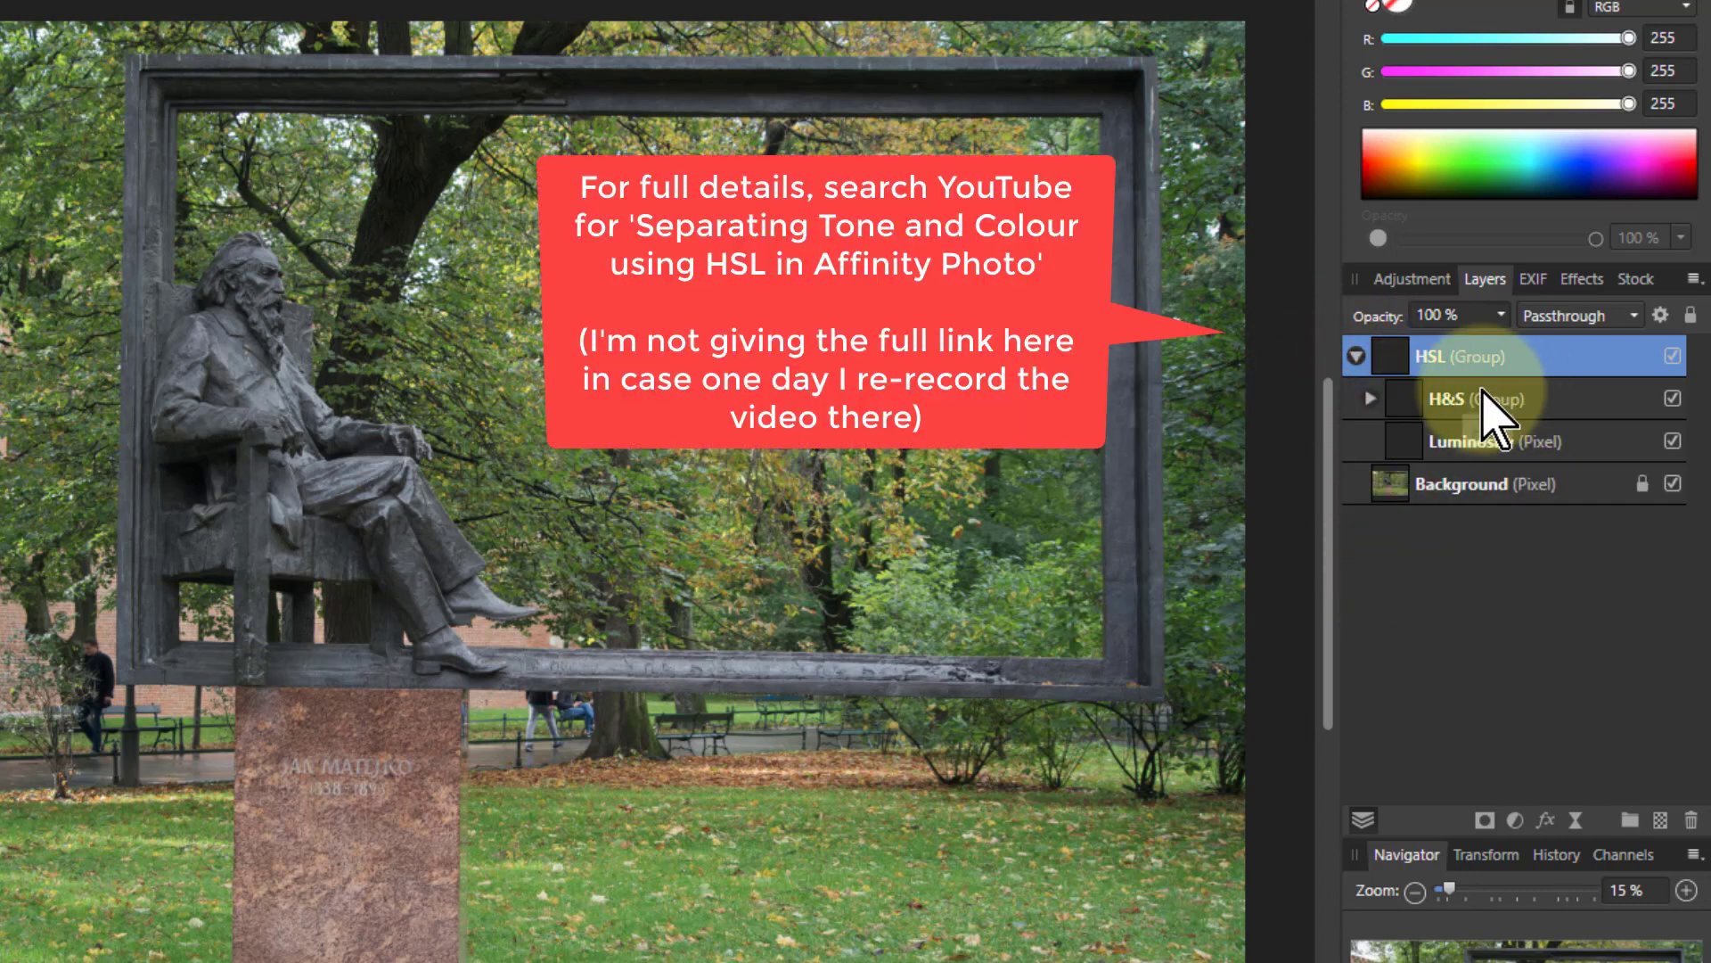
click(1371, 400)
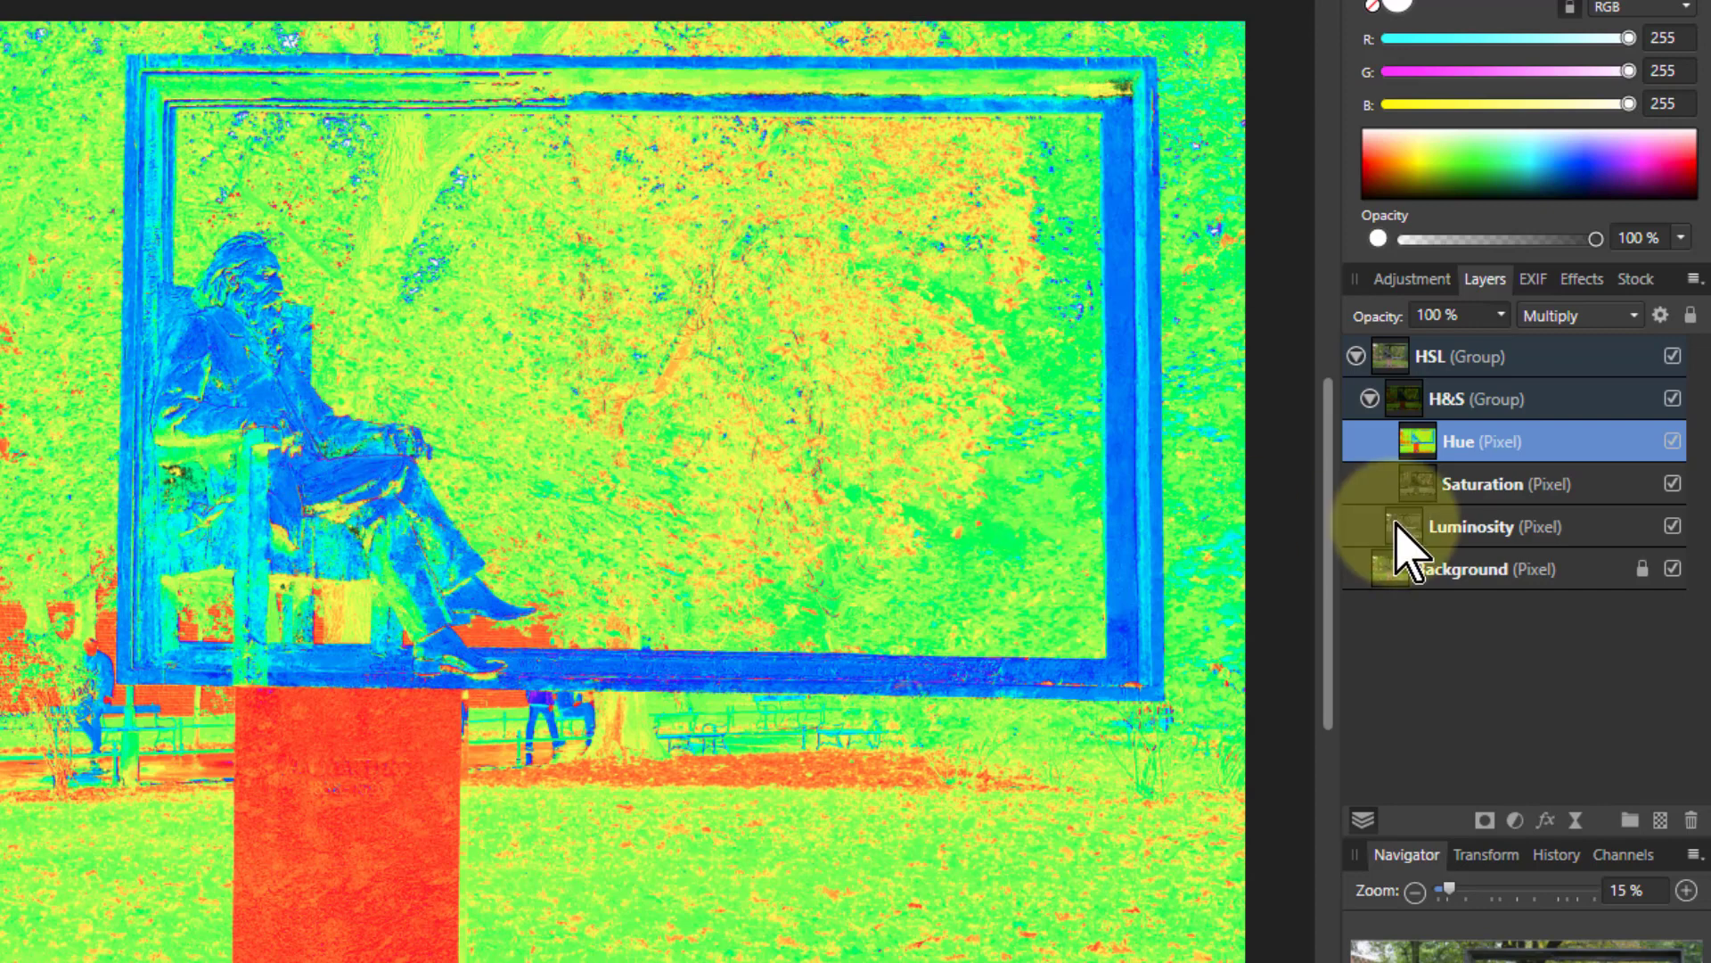
Select the Saturation layer, view it alone in greyscale, then return to the full-colour composite
click(1419, 492)
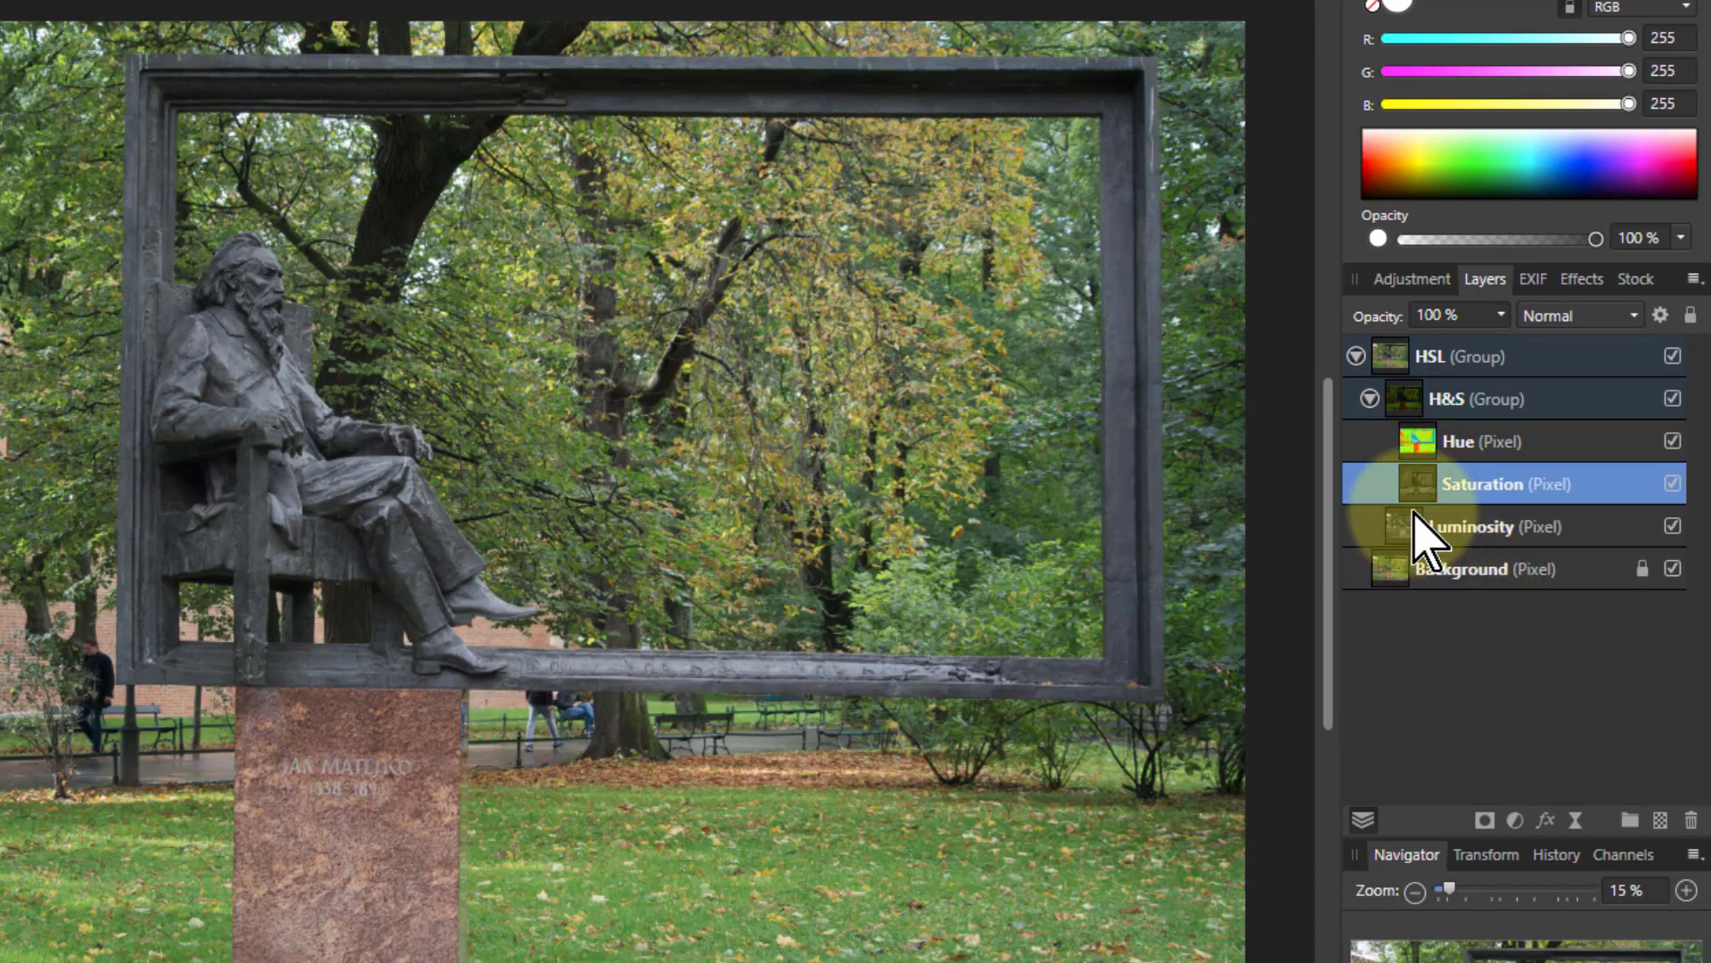
alt+click(1418, 492)
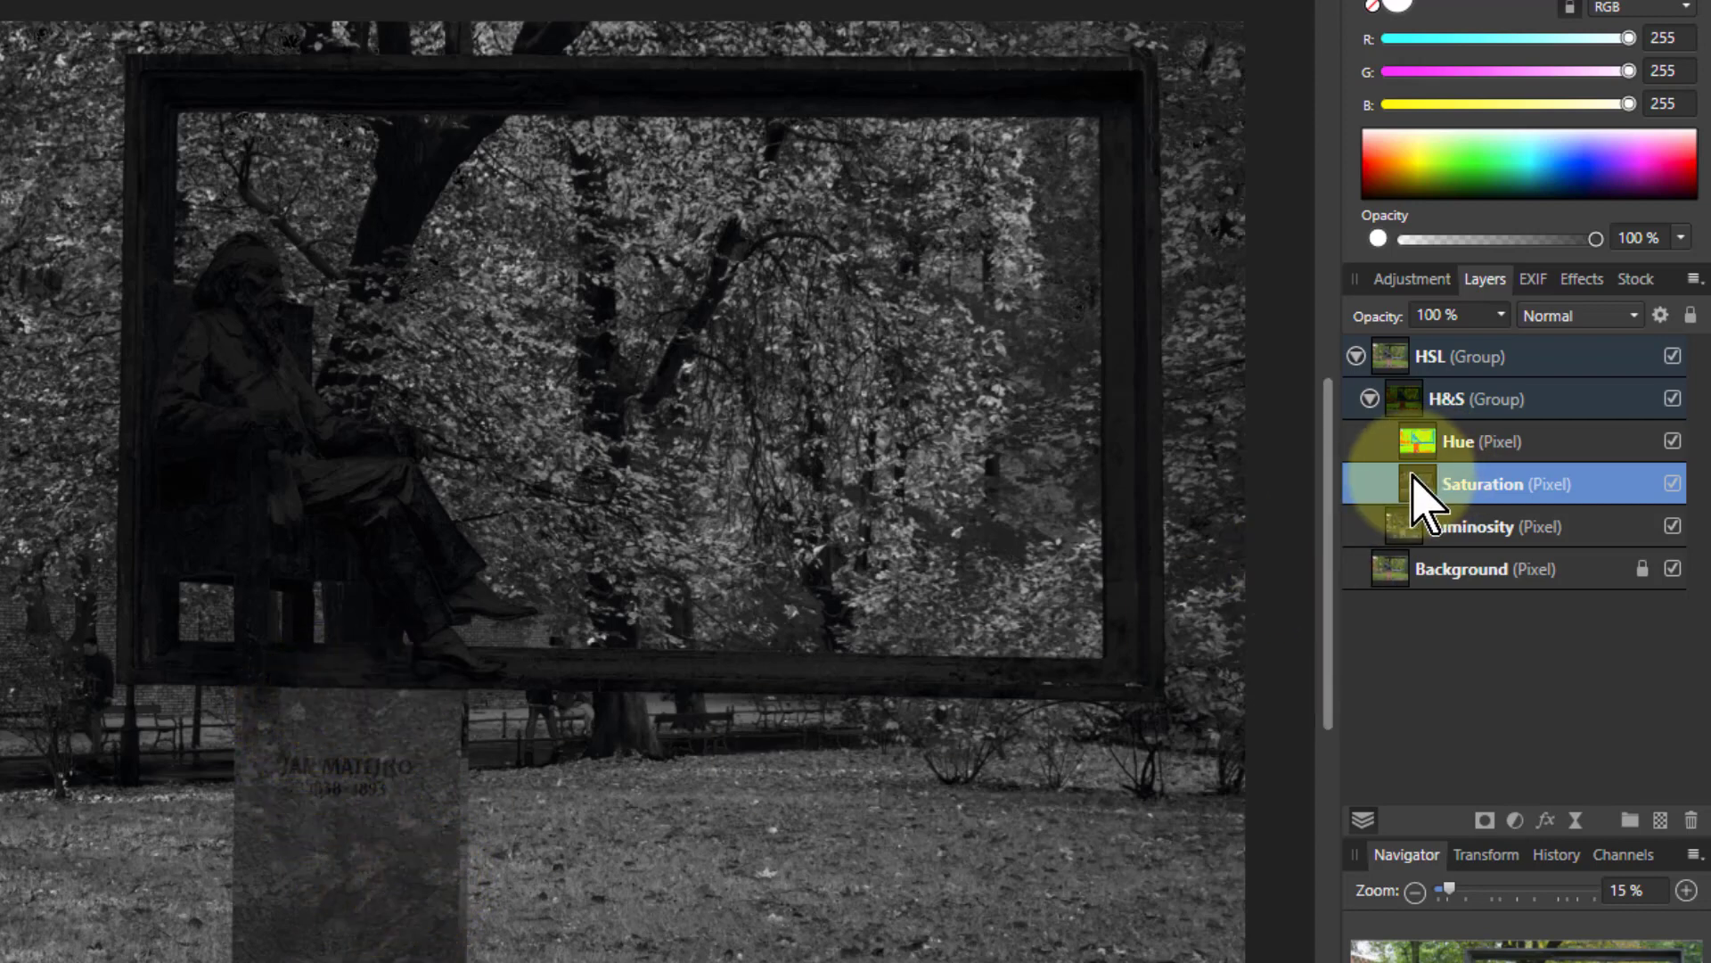
alt+click(1404, 403)
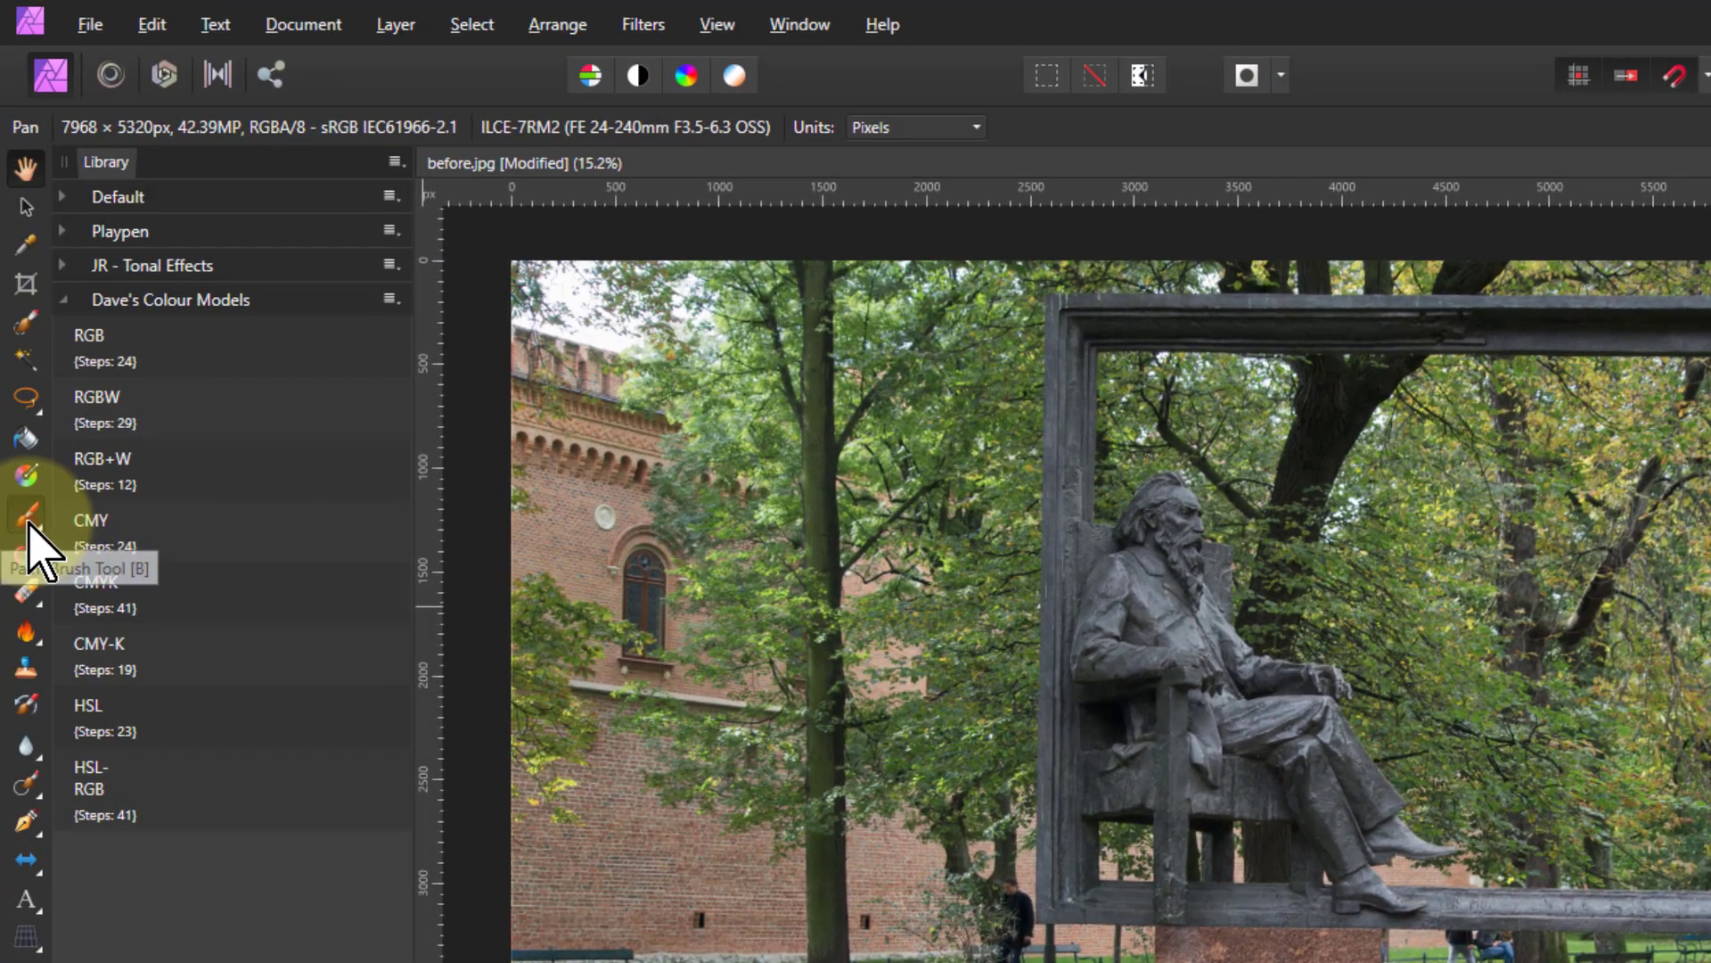
Paint white with the Paint Brush over the pedestal and statue on the Saturation layer
click(29, 517)
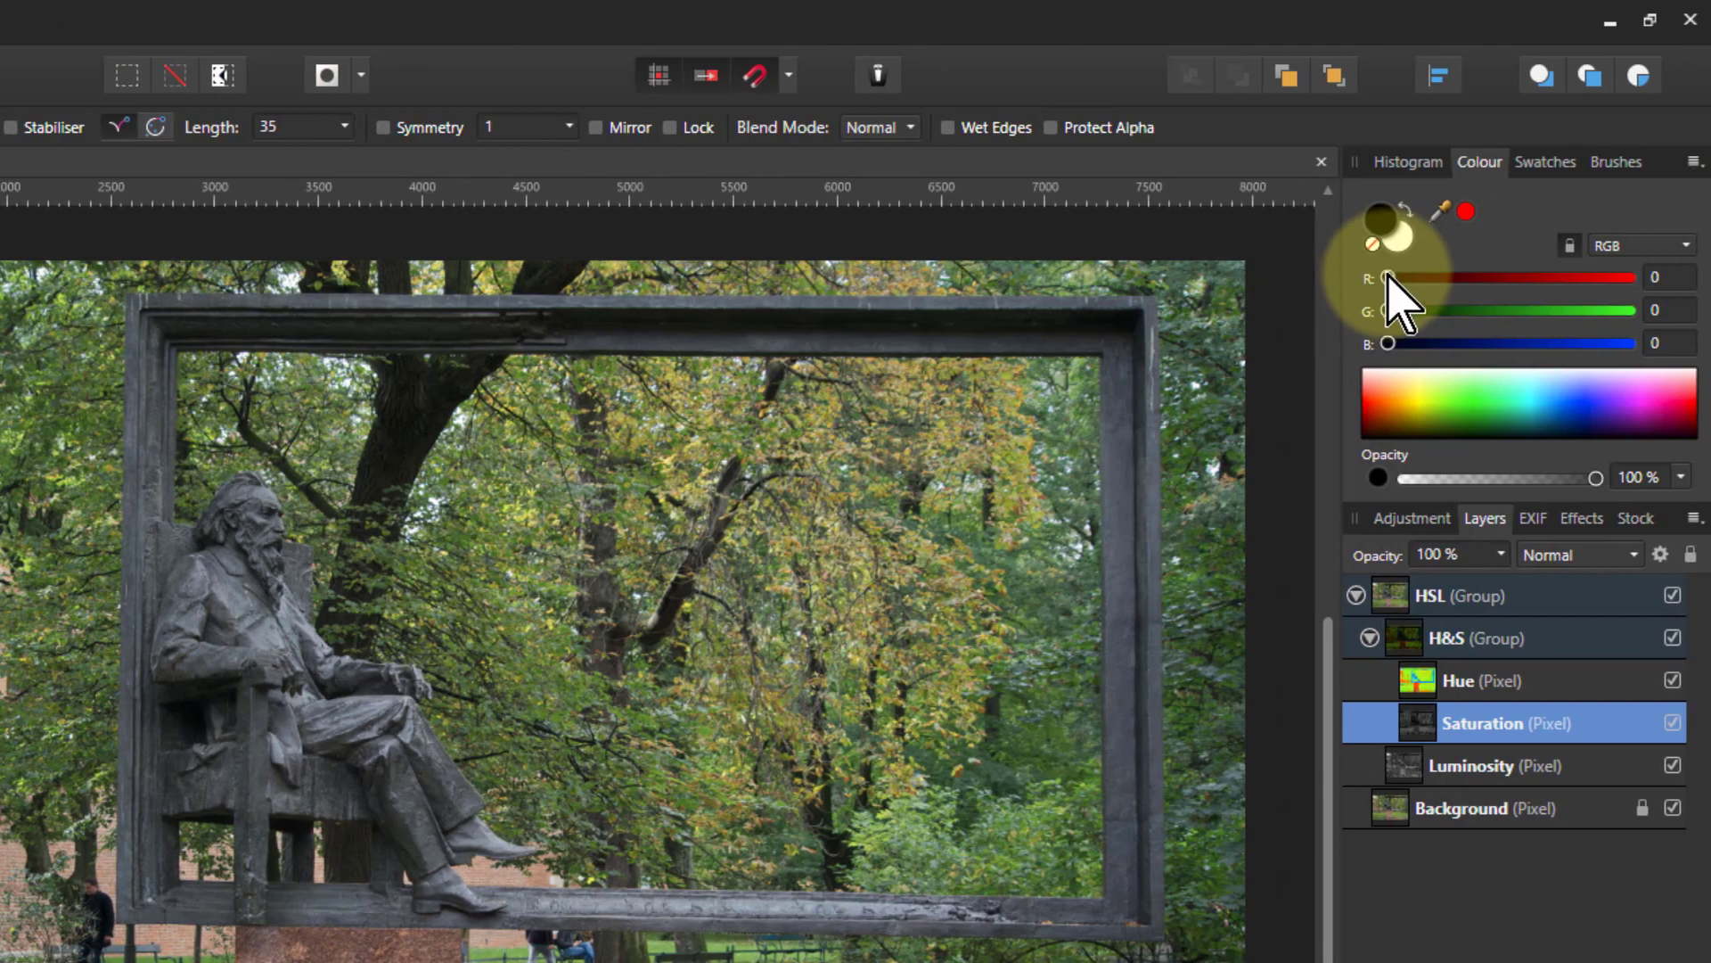
click(1399, 239)
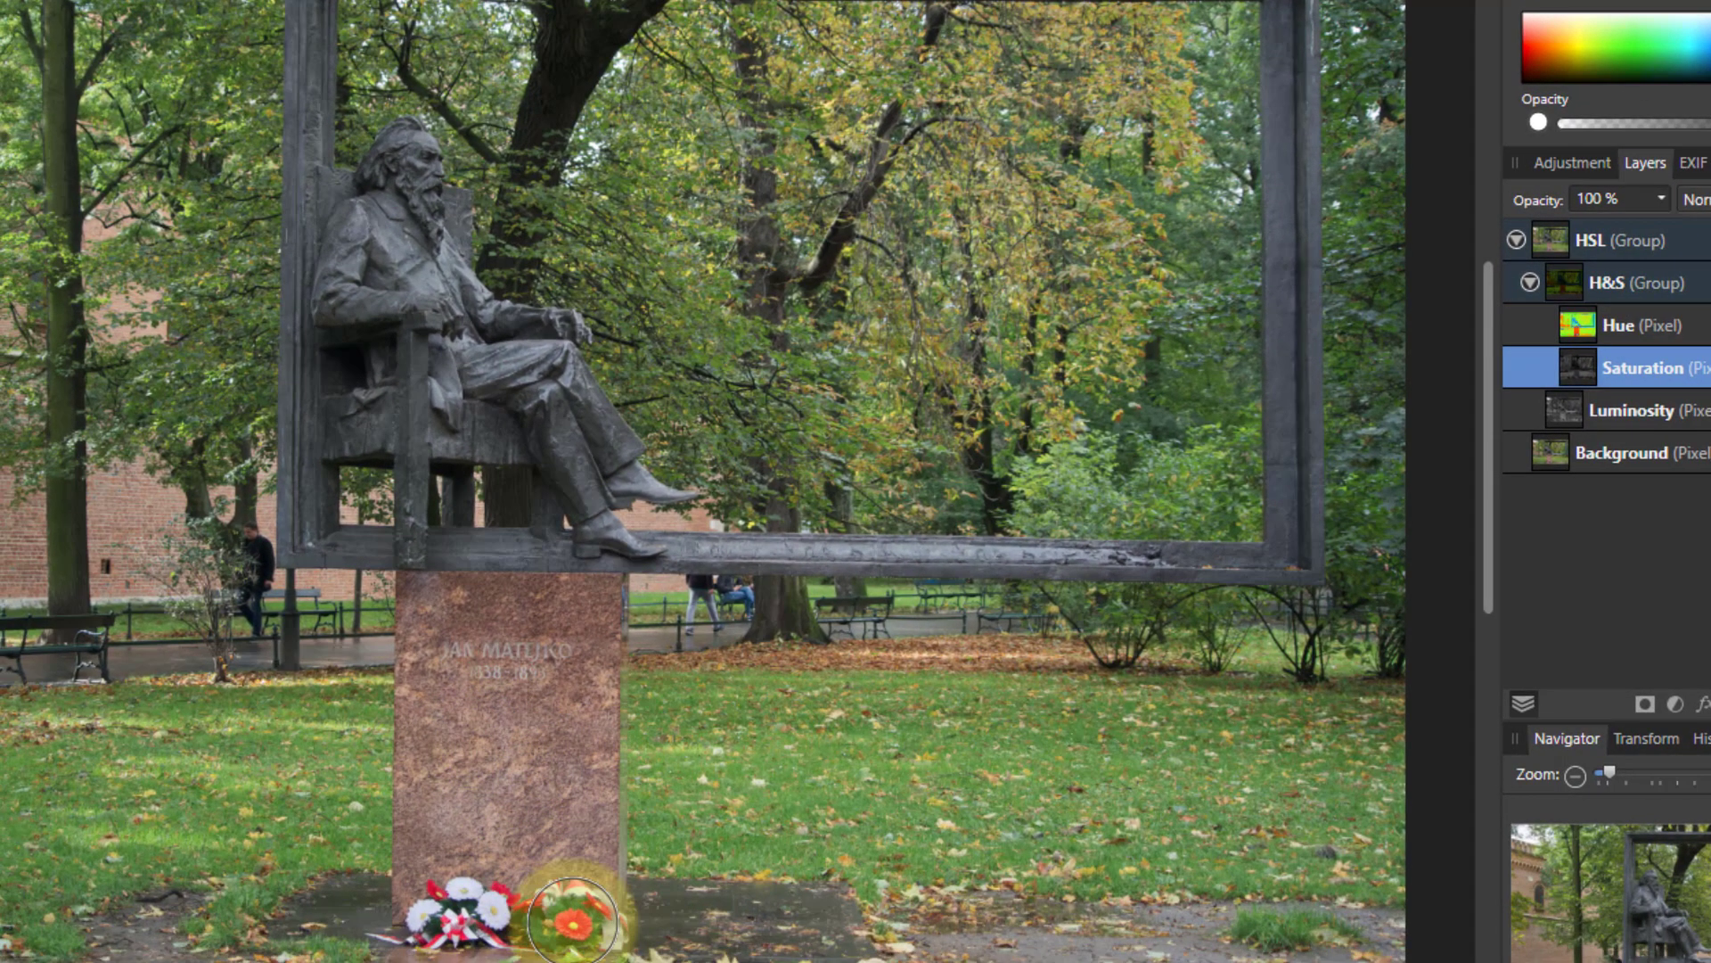
click(573, 851)
mouse_move(570, 650)
mouse_down()
mouse_move(449, 635)
mouse_move(569, 614)
mouse_move(433, 614)
mouse_move(431, 730)
mouse_up()
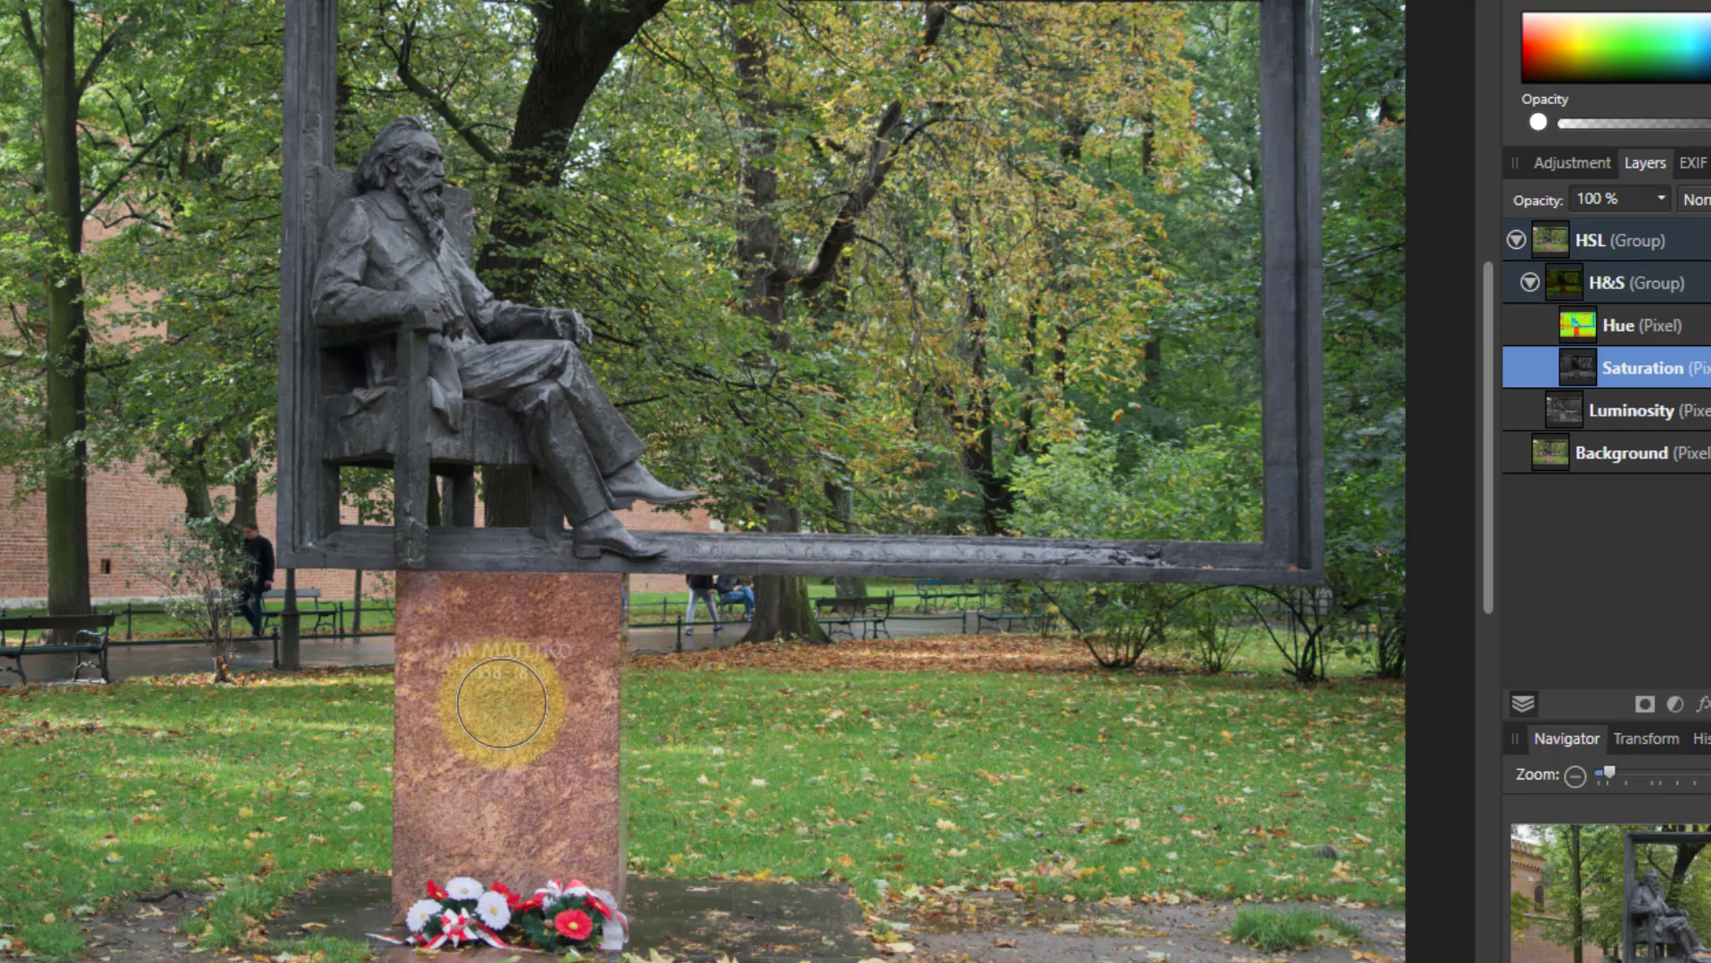
mouse_move(401, 173)
mouse_down()
mouse_move(410, 237)
mouse_move(618, 506)
mouse_move(645, 515)
mouse_move(385, 254)
mouse_move(381, 293)
mouse_move(464, 466)
mouse_move(365, 498)
mouse_move(342, 205)
mouse_move(342, 539)
mouse_move(607, 516)
mouse_move(504, 626)
mouse_move(487, 719)
mouse_move(523, 696)
mouse_up()
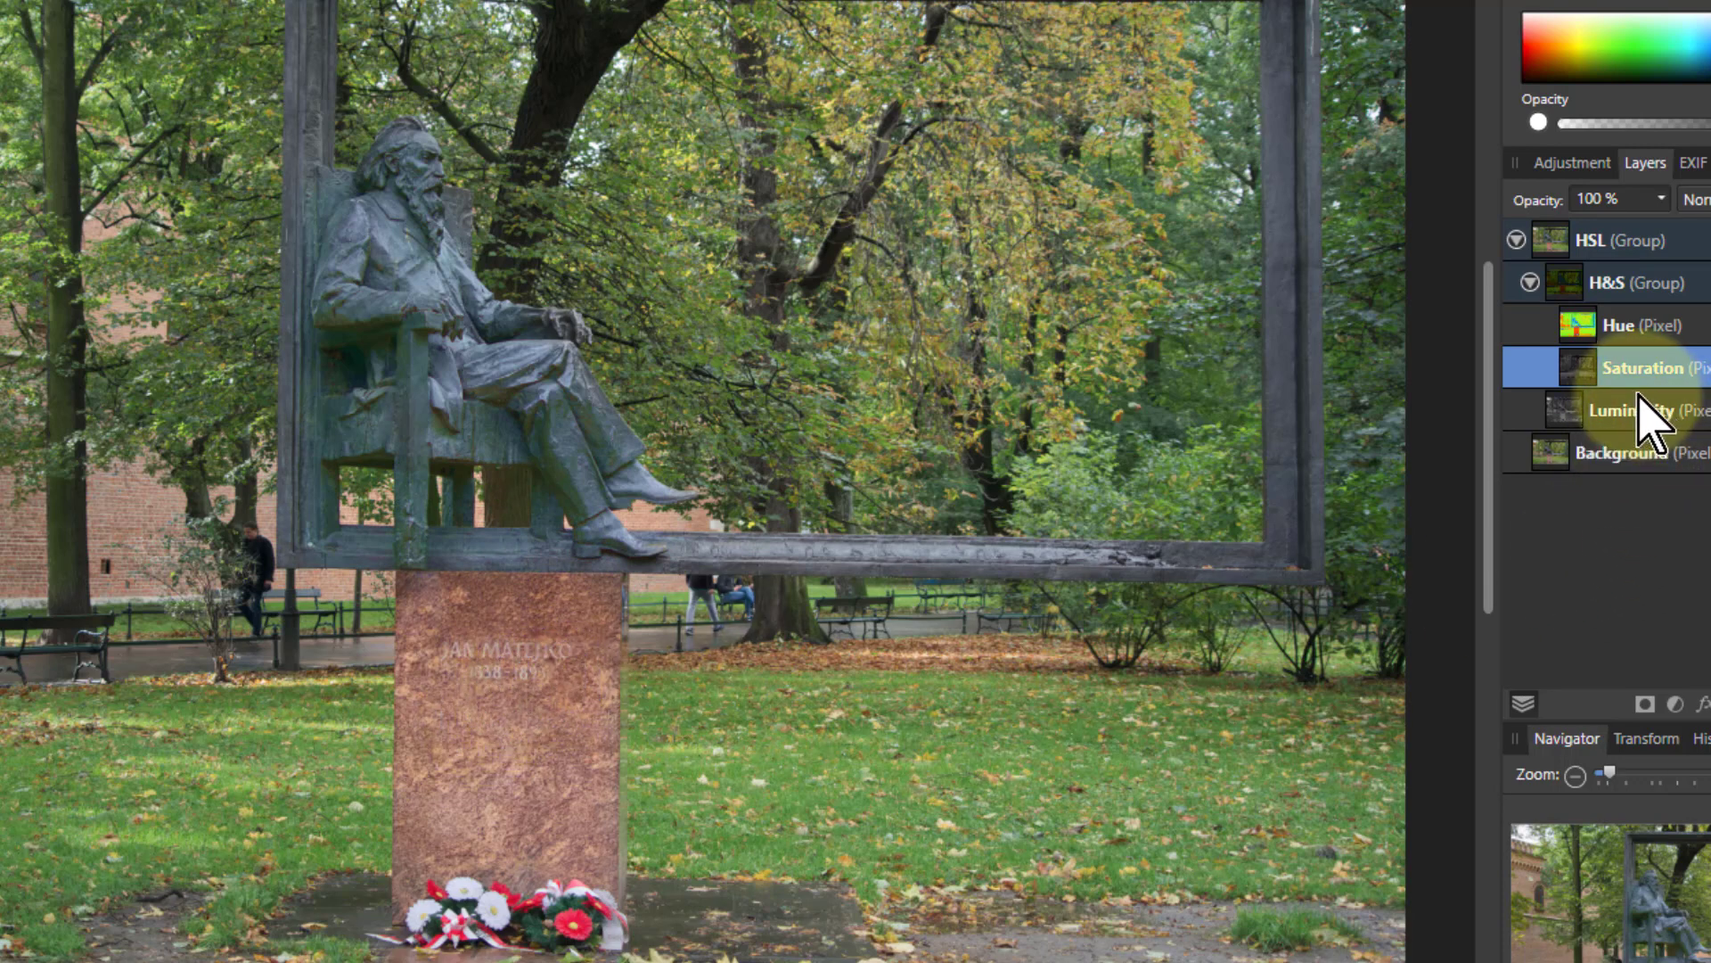
alt+click(1580, 412)
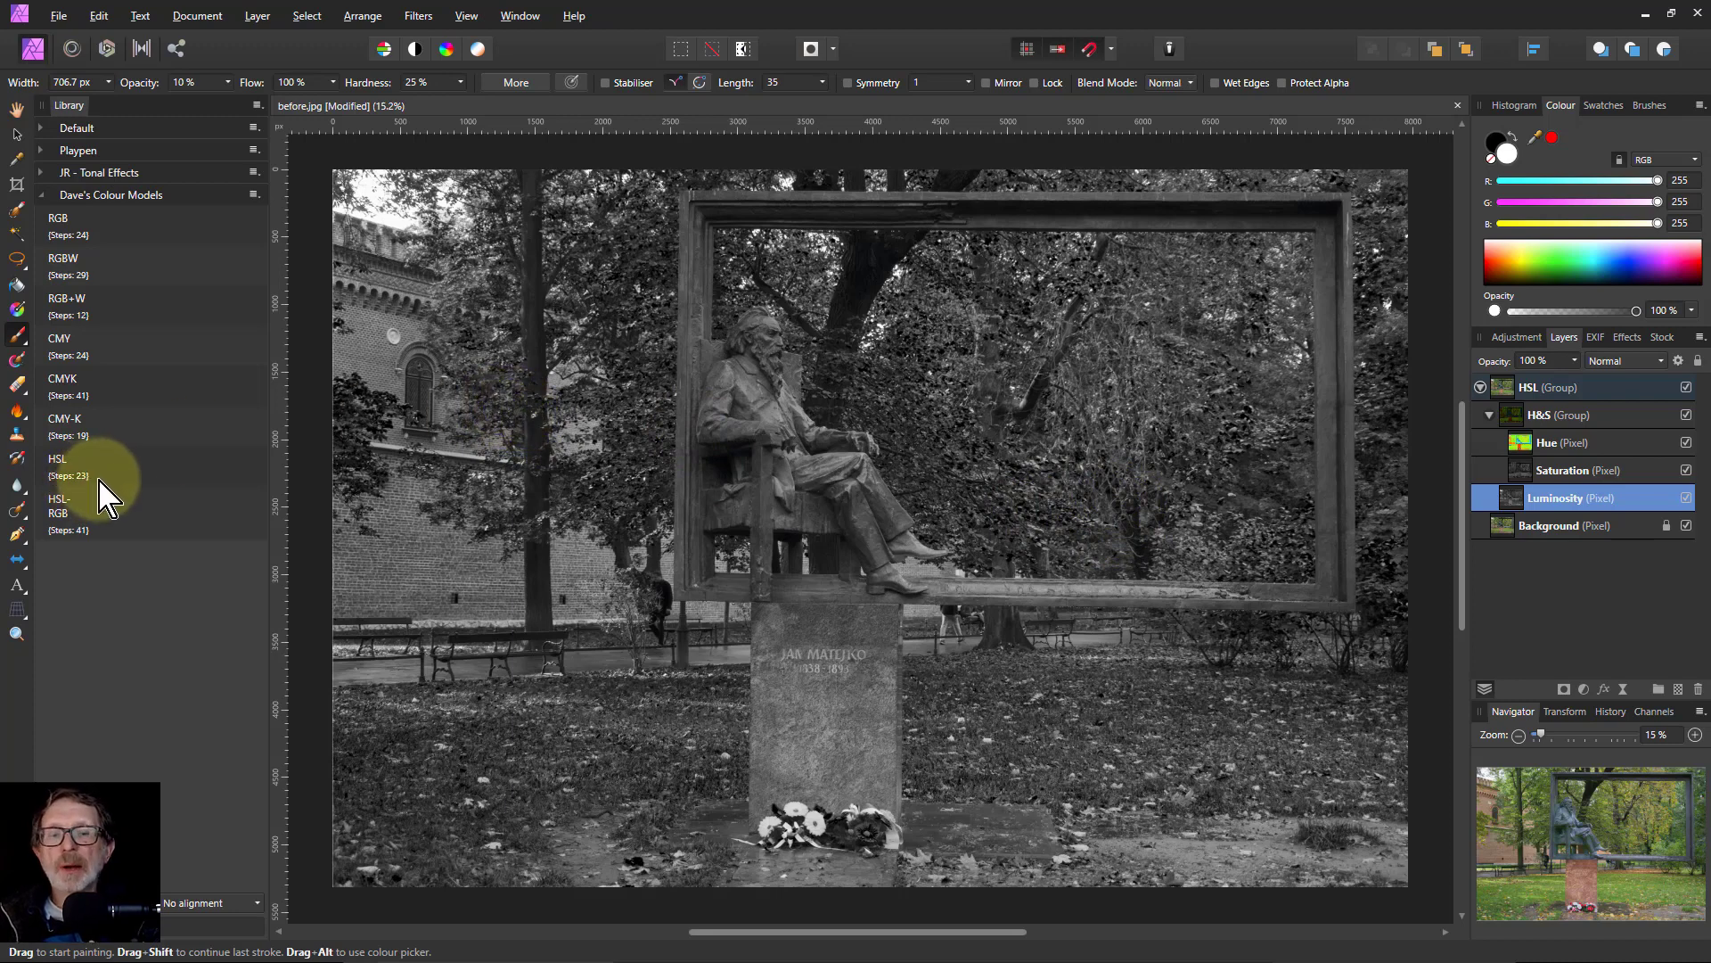
click(1506, 387)
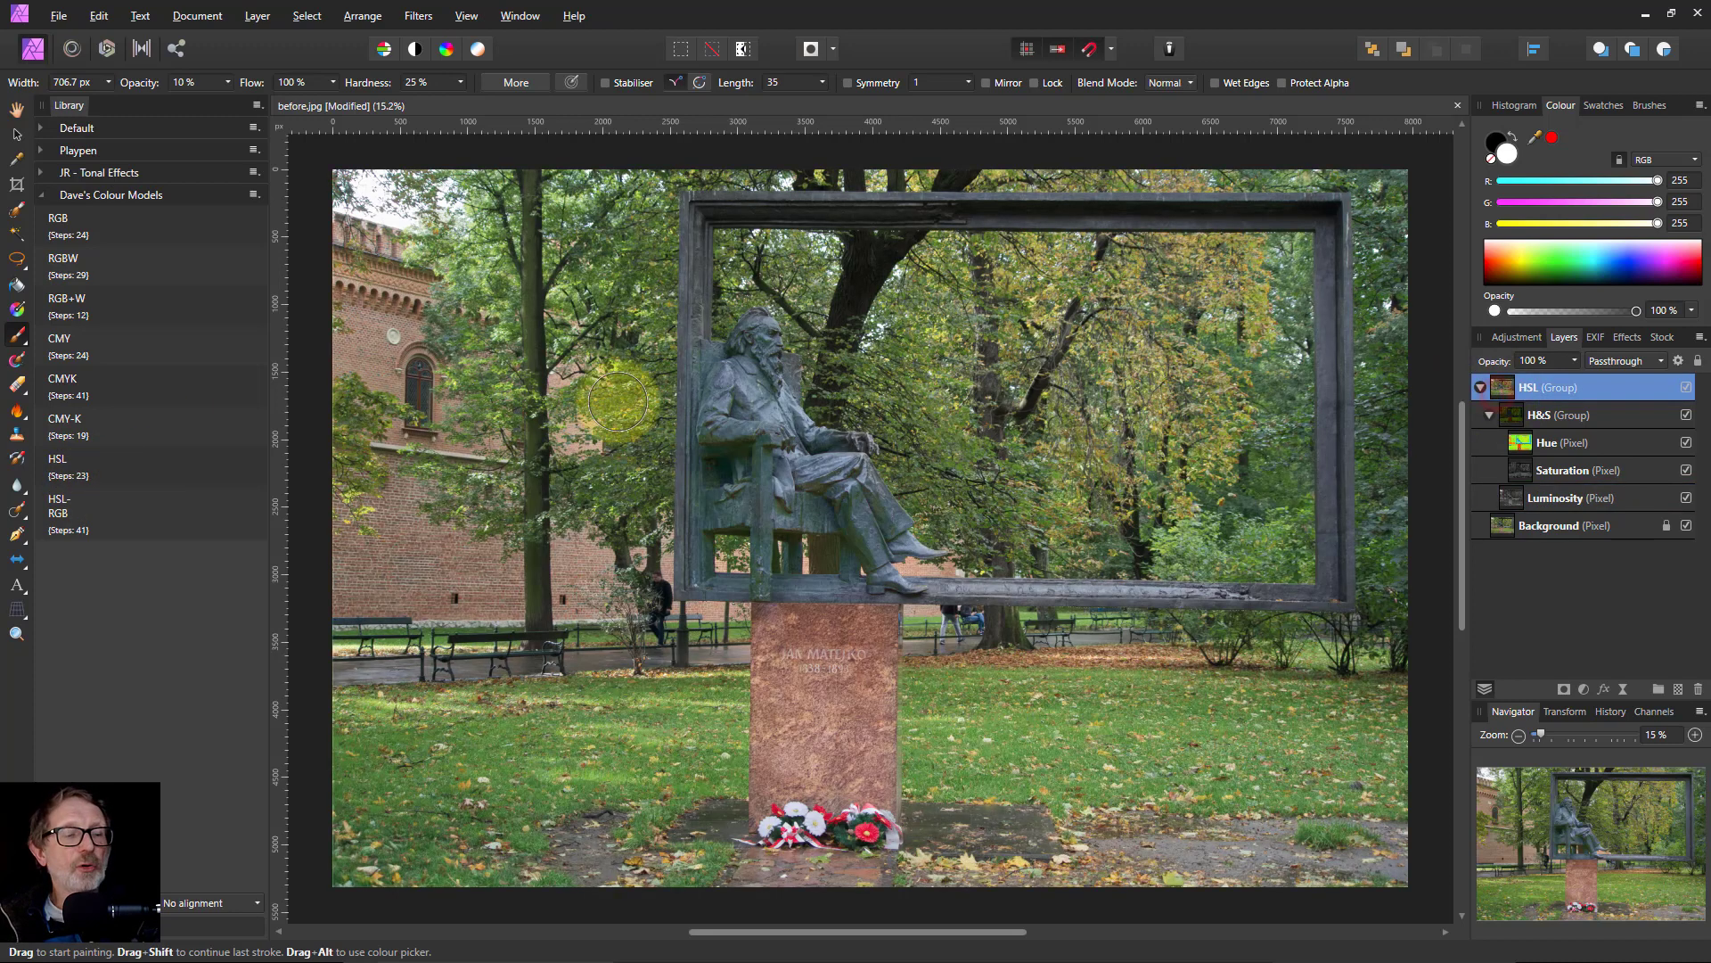